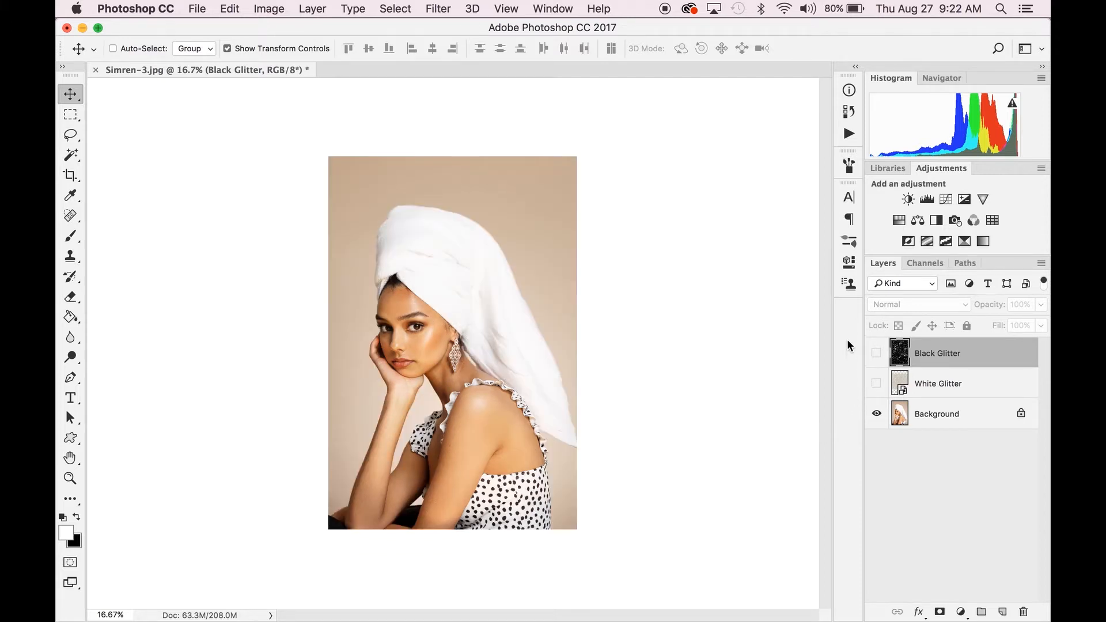
# Preview the White Glitter and Black Glitter layers one at a time, leaving only the portrait shown
pyautogui.keyDown('alt'); pyautogui.click(877, 385); pyautogui.keyUp('alt')
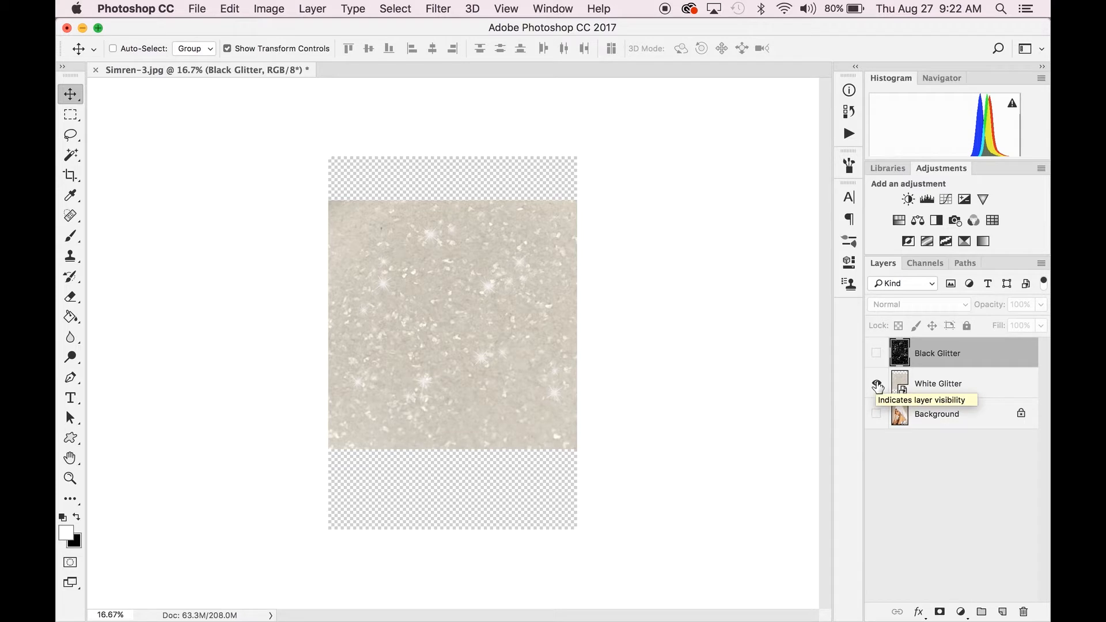
pyautogui.keyDown('alt'); pyautogui.click(877, 385); pyautogui.keyUp('alt')
pyautogui.click(877, 353)
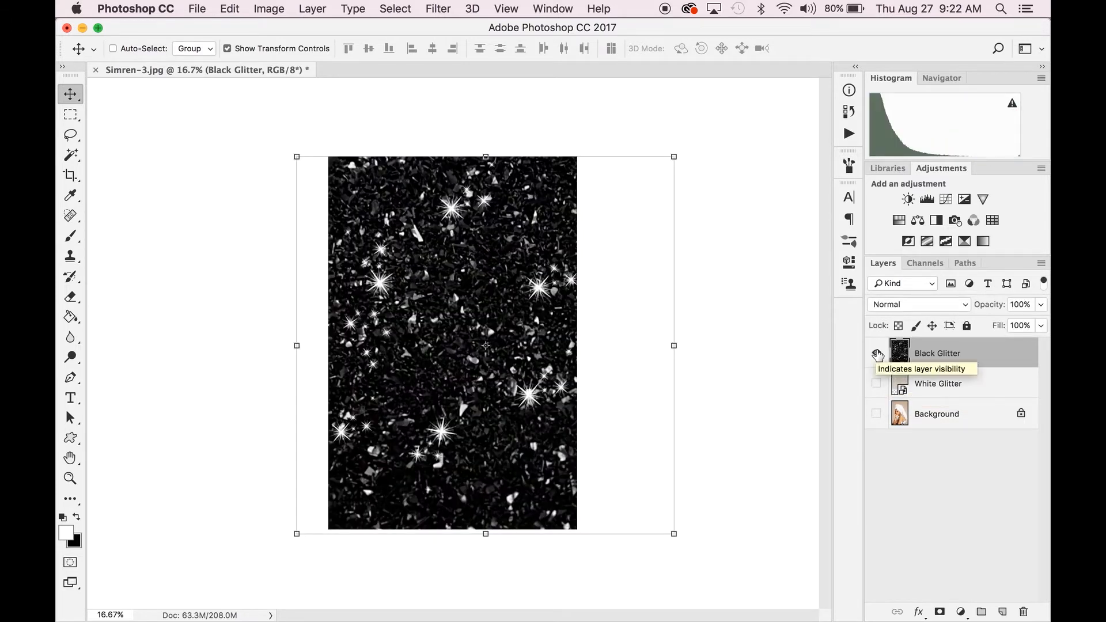
pyautogui.keyDown('alt'); pyautogui.click(878, 355); pyautogui.keyUp('alt')
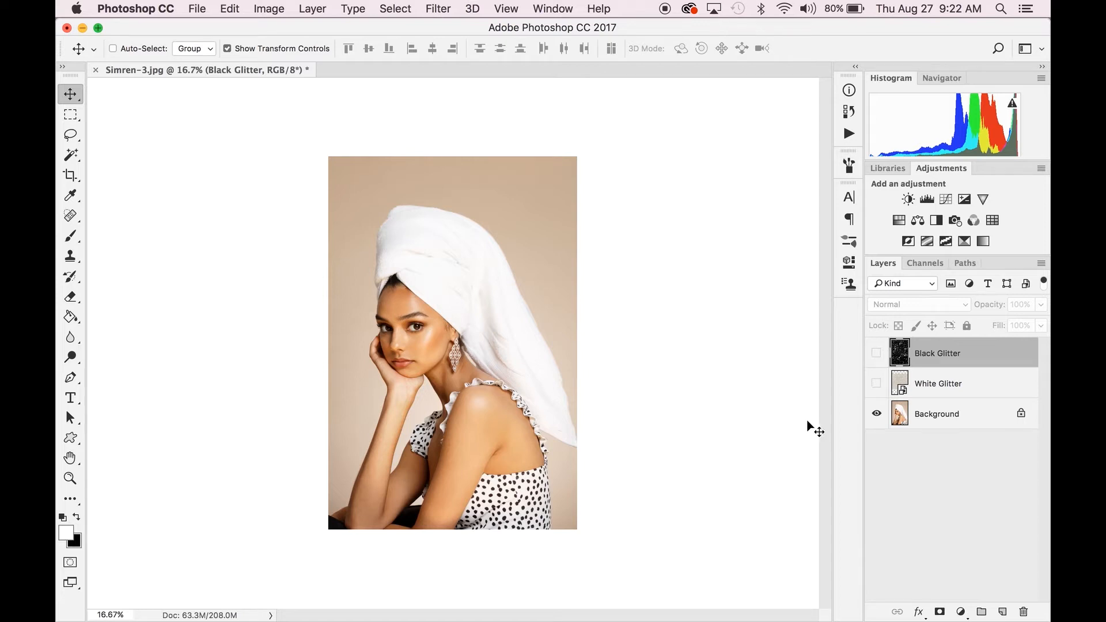
# Duplicate the Background layer and place the Black Glitter layer directly above the copy
pyautogui.click(937, 422)
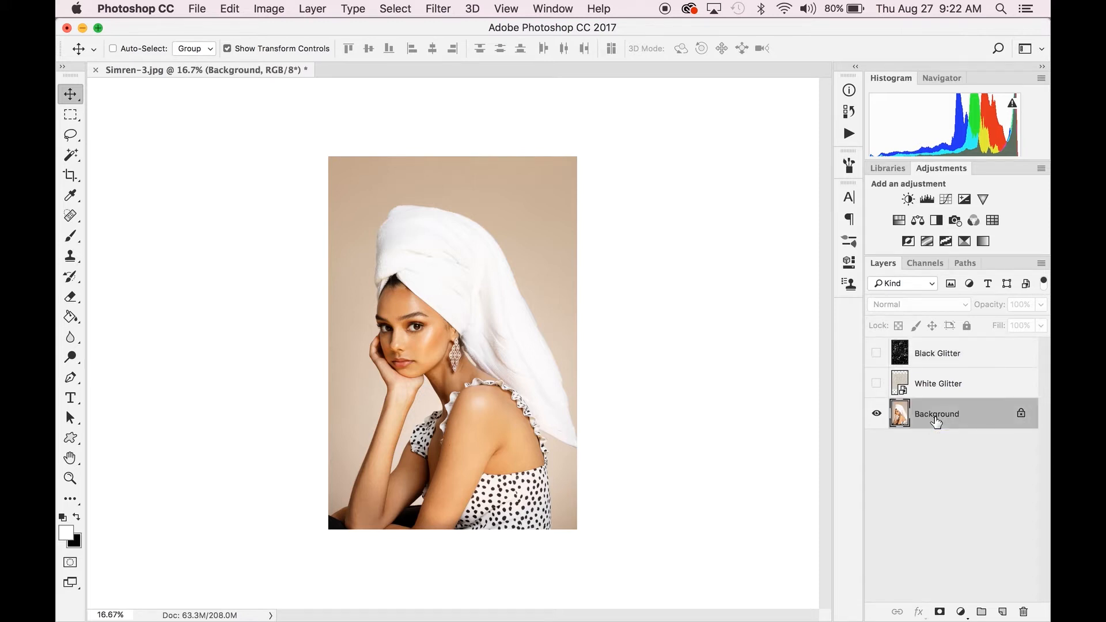
pyautogui.press('super+j')
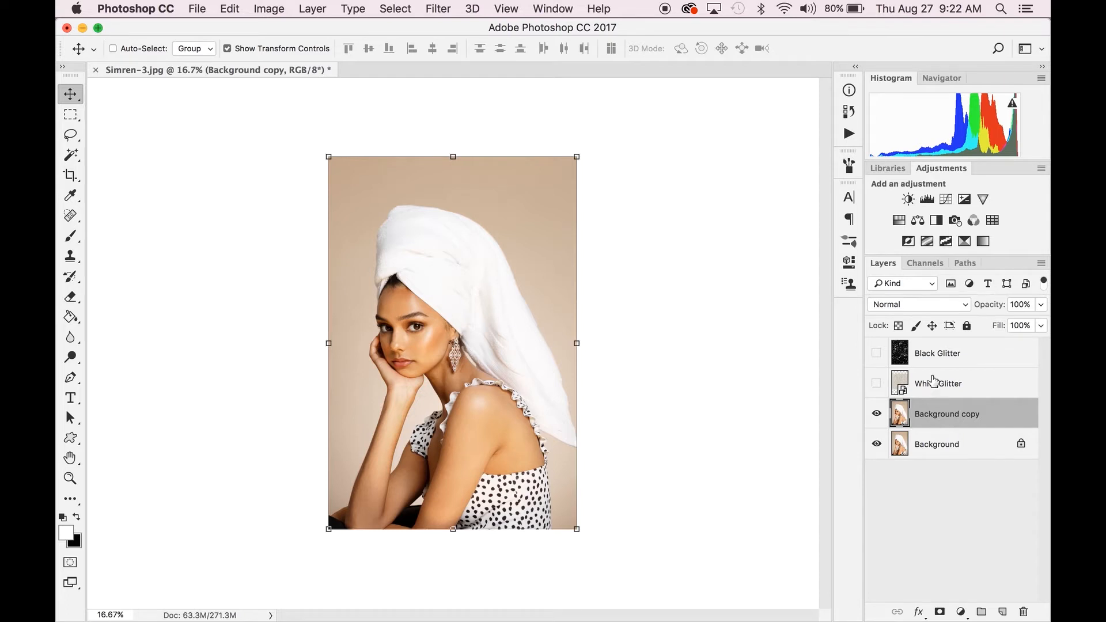
pyautogui.click(932, 359)
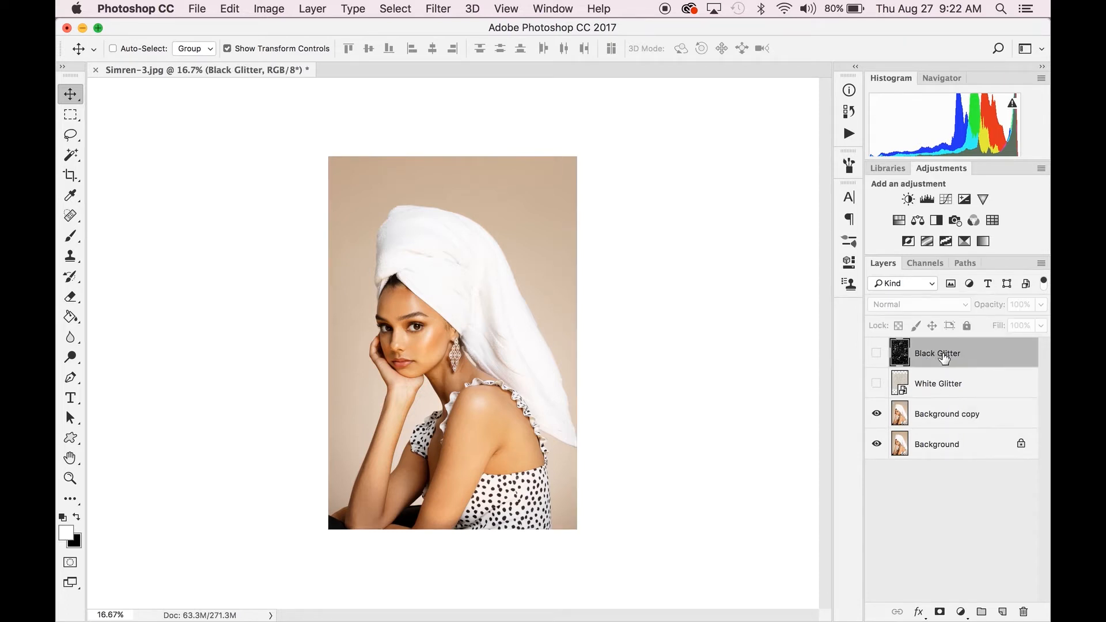
pyautogui.moveTo(947, 358); pyautogui.dragTo(945, 383)
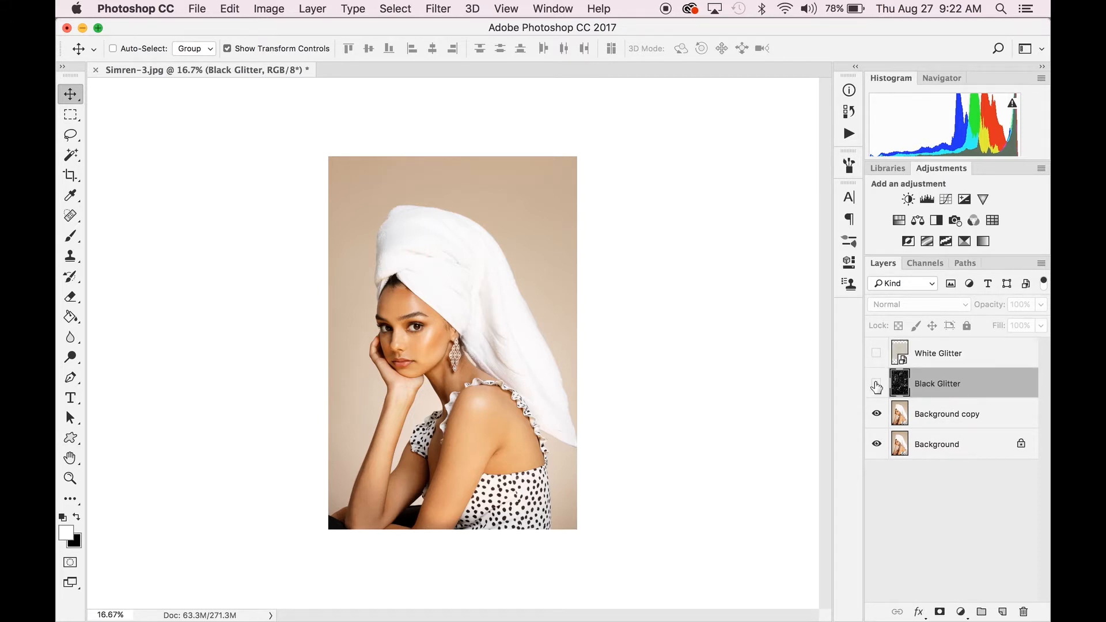
# Show the Black Glitter layer and give it an inverted, fully black layer mask
pyautogui.click(877, 385)
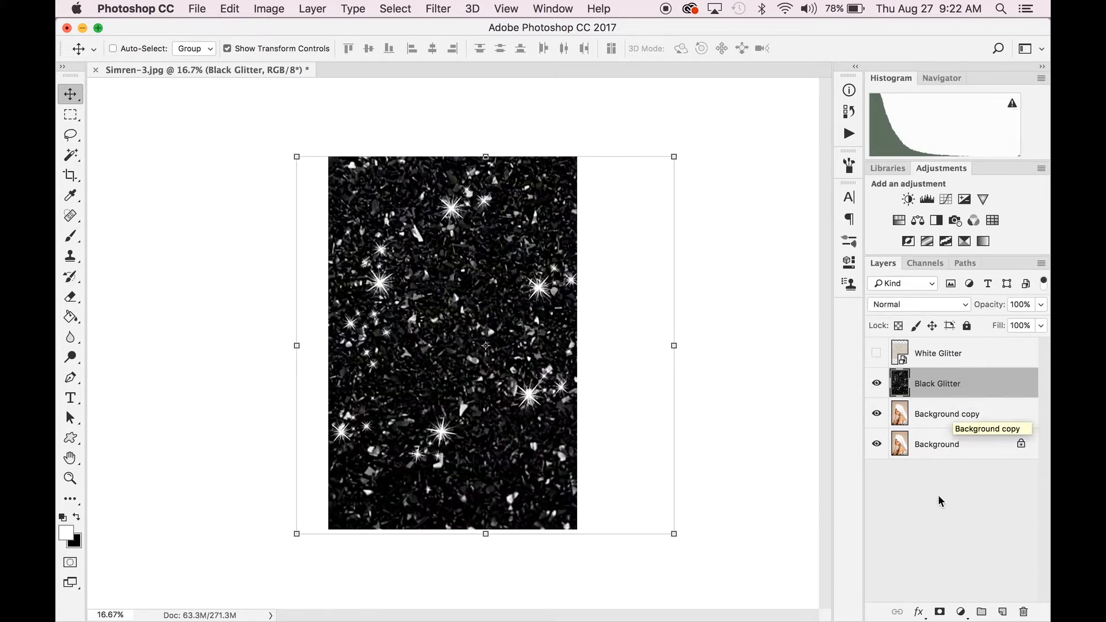
pyautogui.click(940, 612)
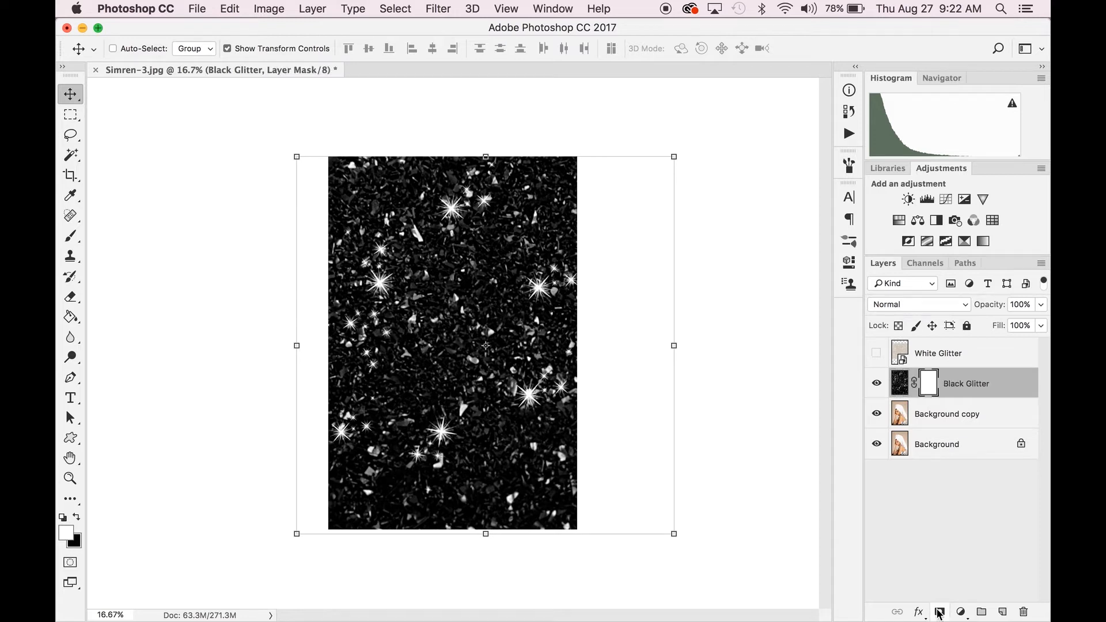
pyautogui.doubleClick(929, 391)
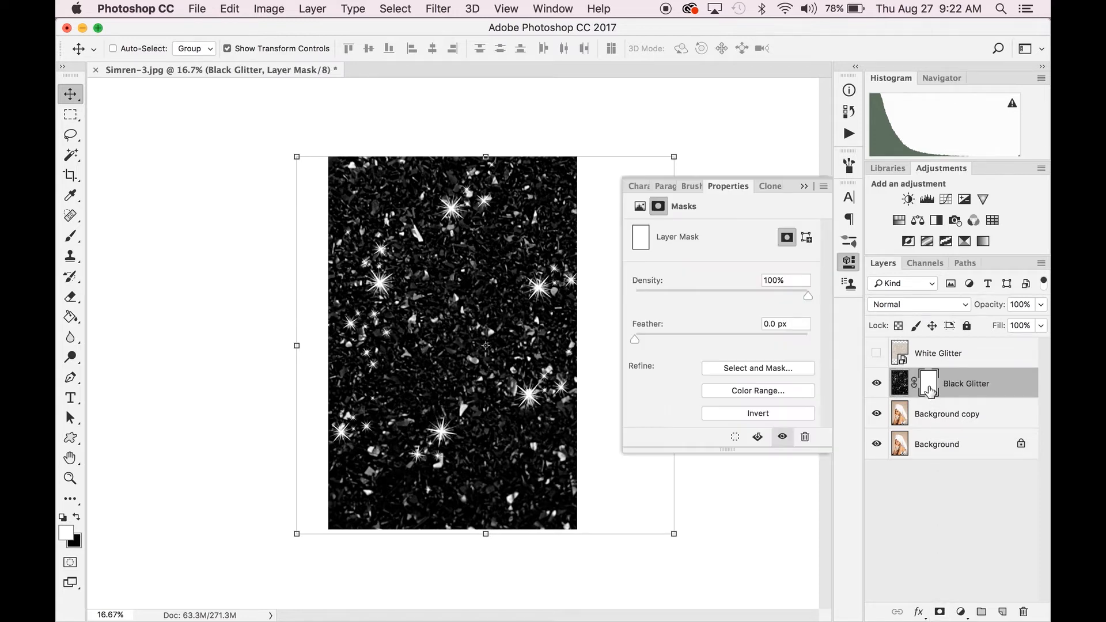
pyautogui.click(790, 412)
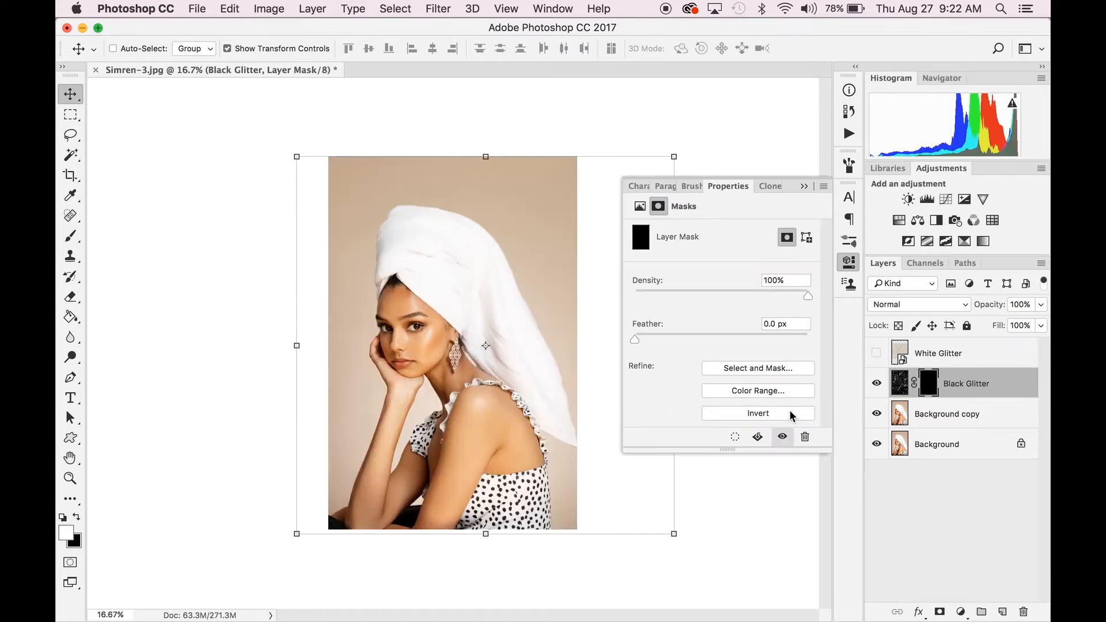
pyautogui.click(804, 186)
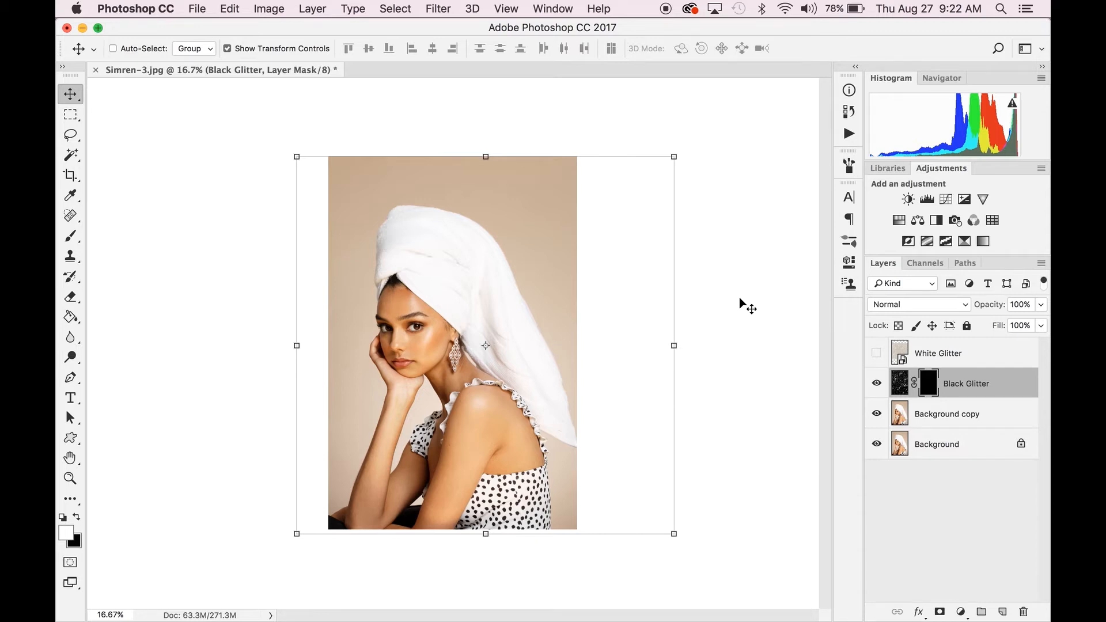
# Set the Brush tool to 100% opacity and 100% flow and paint black glitter into the upper background around the towel
pyautogui.press('b')
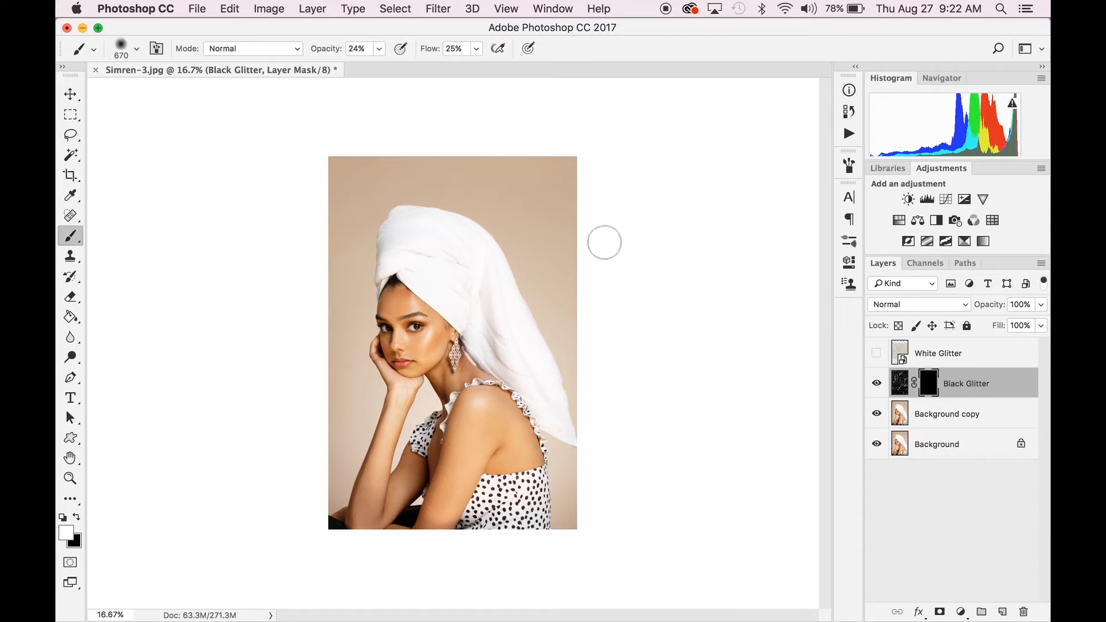
pyautogui.moveTo(322, 48); pyautogui.dragTo(503, 51)
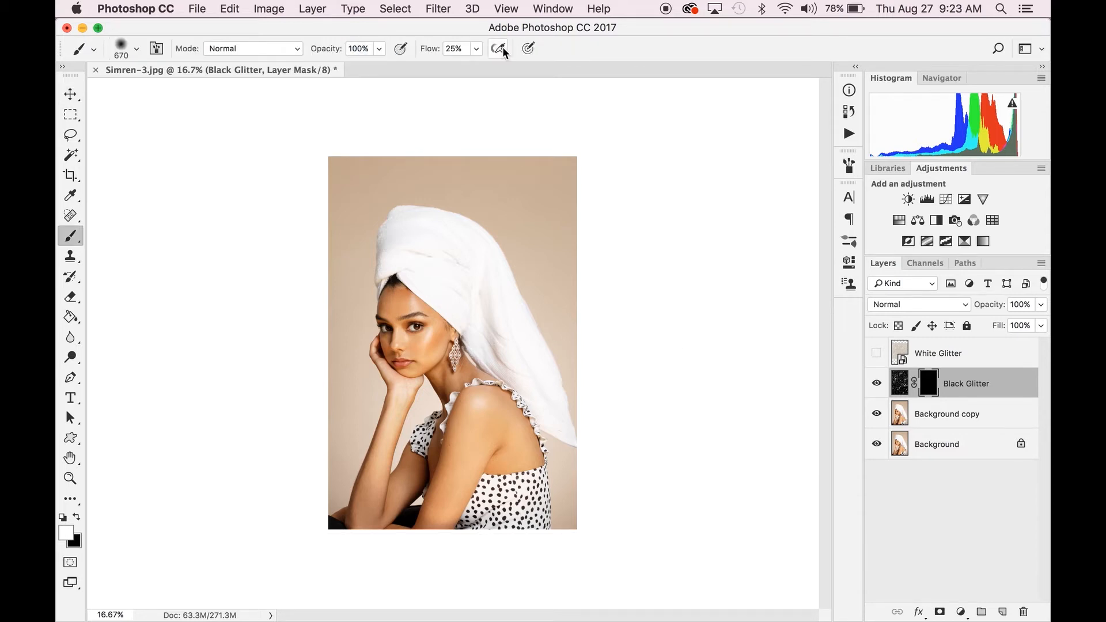
pyautogui.moveTo(431, 53); pyautogui.dragTo(585, 50)
pyautogui.moveTo(528, 164)
pyautogui.mouseDown()
pyautogui.moveTo(579, 219)
pyautogui.moveTo(550, 157)
pyautogui.moveTo(577, 171)
pyautogui.moveTo(594, 259)
pyautogui.moveTo(526, 158)
pyautogui.moveTo(579, 256)
pyautogui.moveTo(510, 169)
pyautogui.moveTo(447, 153)
pyautogui.moveTo(334, 162)
pyautogui.moveTo(316, 194)
pyautogui.moveTo(360, 156)
pyautogui.moveTo(330, 203)
pyautogui.moveTo(326, 307)
pyautogui.mouseUp()
# Paint white on the Black Glitter mask with a harder brush down the background beside the face and hand
pyautogui.press('super+equal')
pyautogui.press('super+equal')
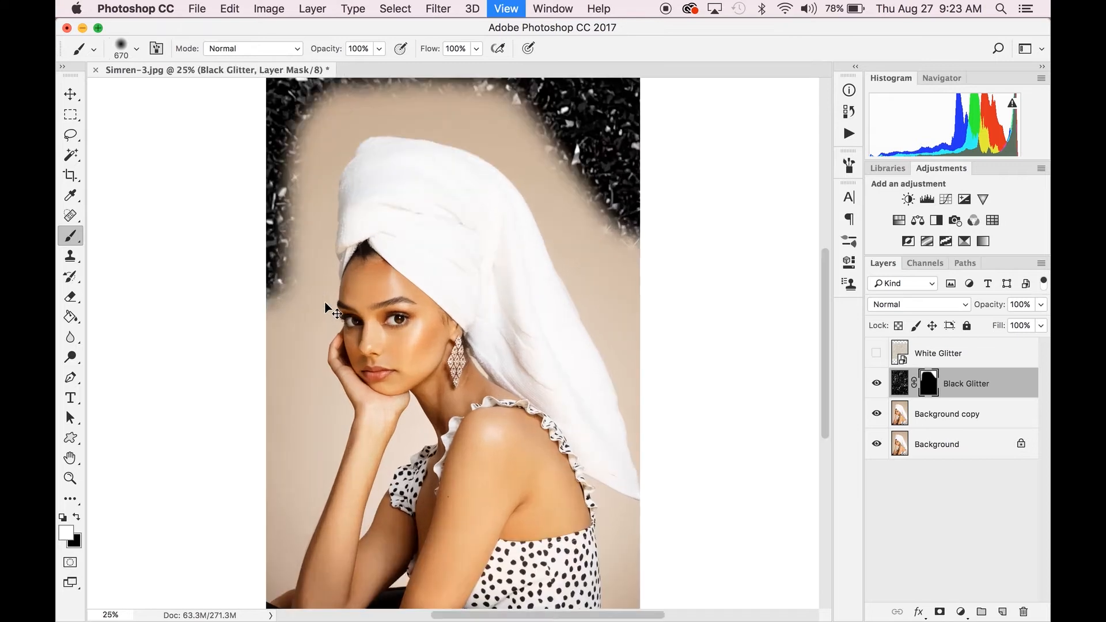
pyautogui.moveTo(271, 239); pyautogui.dragTo(271, 298)
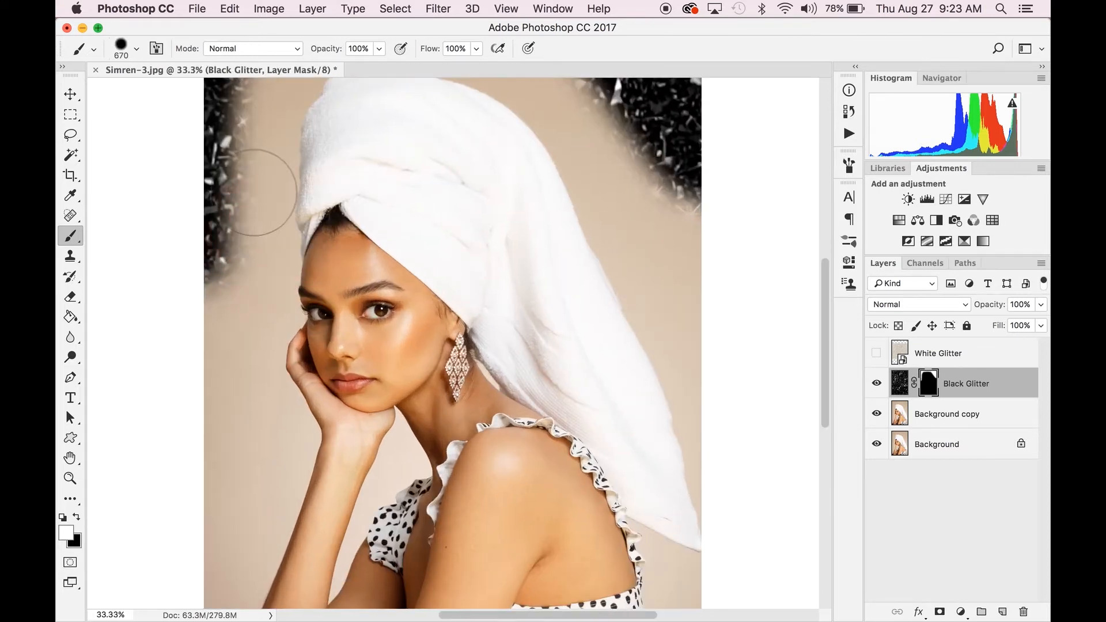
pyautogui.moveTo(254, 193)
pyautogui.mouseDown()
pyautogui.moveTo(252, 329)
pyautogui.moveTo(248, 266)
pyautogui.moveTo(235, 271)
pyautogui.moveTo(214, 362)
pyautogui.moveTo(224, 435)
pyautogui.moveTo(202, 538)
pyautogui.mouseUp()
pyautogui.scroll(-5, 206, 541)
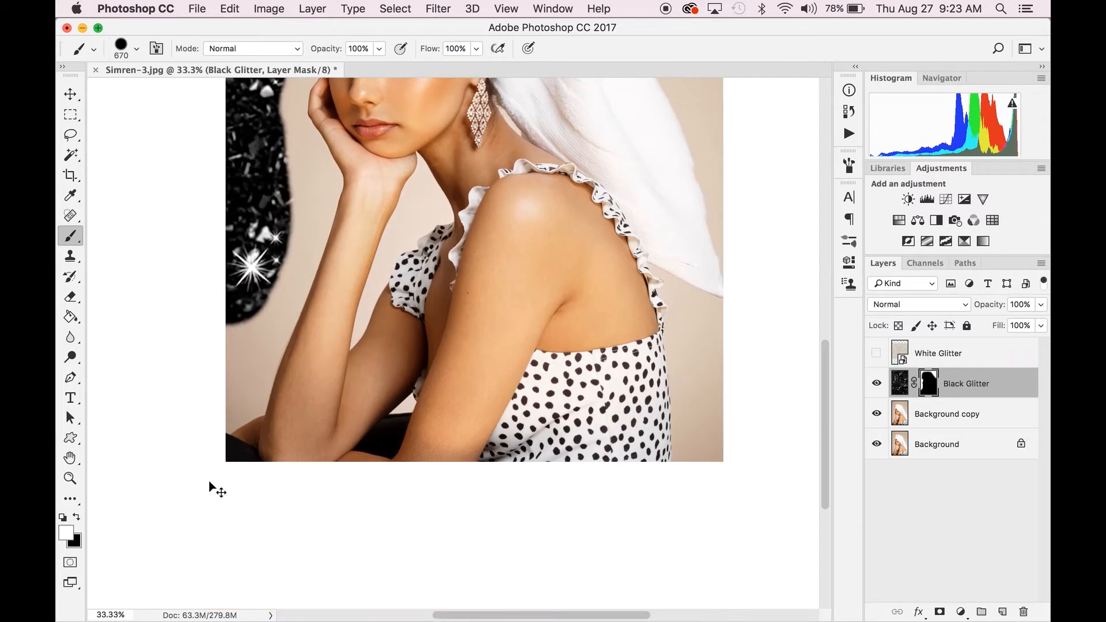
# Reduce the brush size and reveal the black glitter in the remaining background, following the edge of the forearm closely
pyautogui.press('super+plus')
pyautogui.press('super+plus')
pyautogui.press('super+plus')
pyautogui.press('[')
pyautogui.press('[')
pyautogui.press('[')
pyautogui.press('[')
pyautogui.press('[')
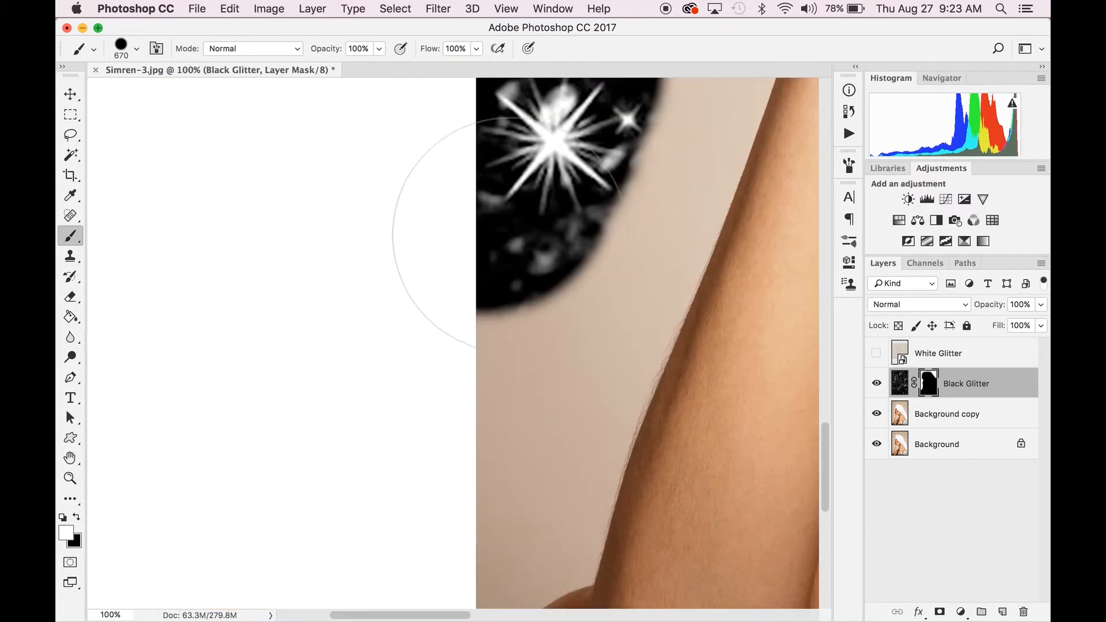
pyautogui.moveTo(647, 208)
pyautogui.mouseDown()
pyautogui.moveTo(555, 390)
pyautogui.moveTo(619, 228)
pyautogui.moveTo(657, 216)
pyautogui.moveTo(583, 367)
pyautogui.moveTo(563, 459)
pyautogui.mouseUp()
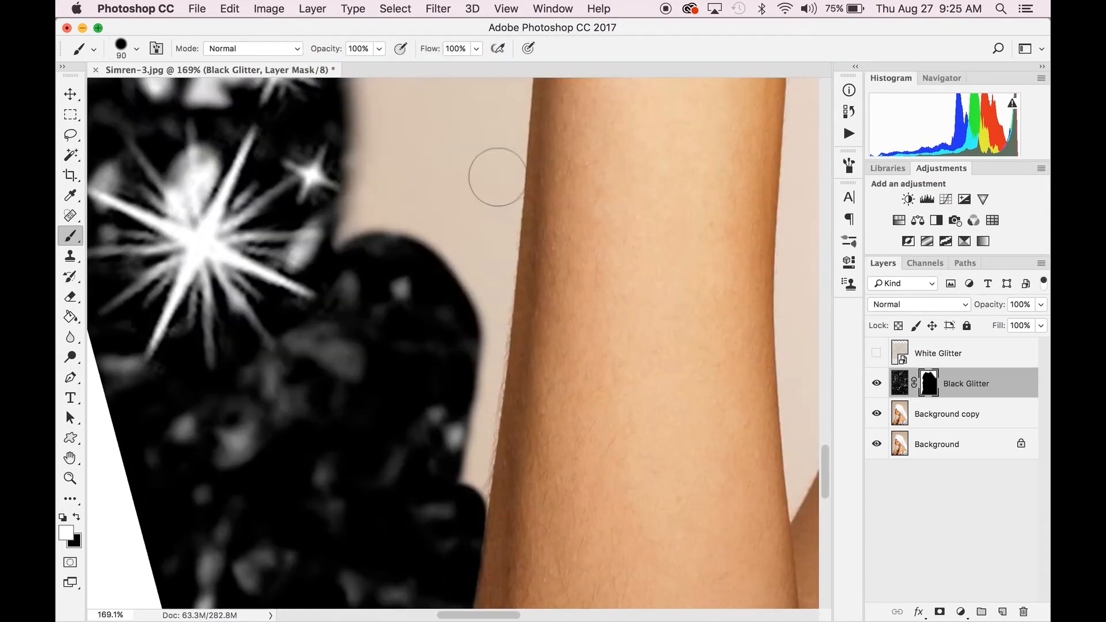
pyautogui.moveTo(493, 178); pyautogui.dragTo(486, 227)
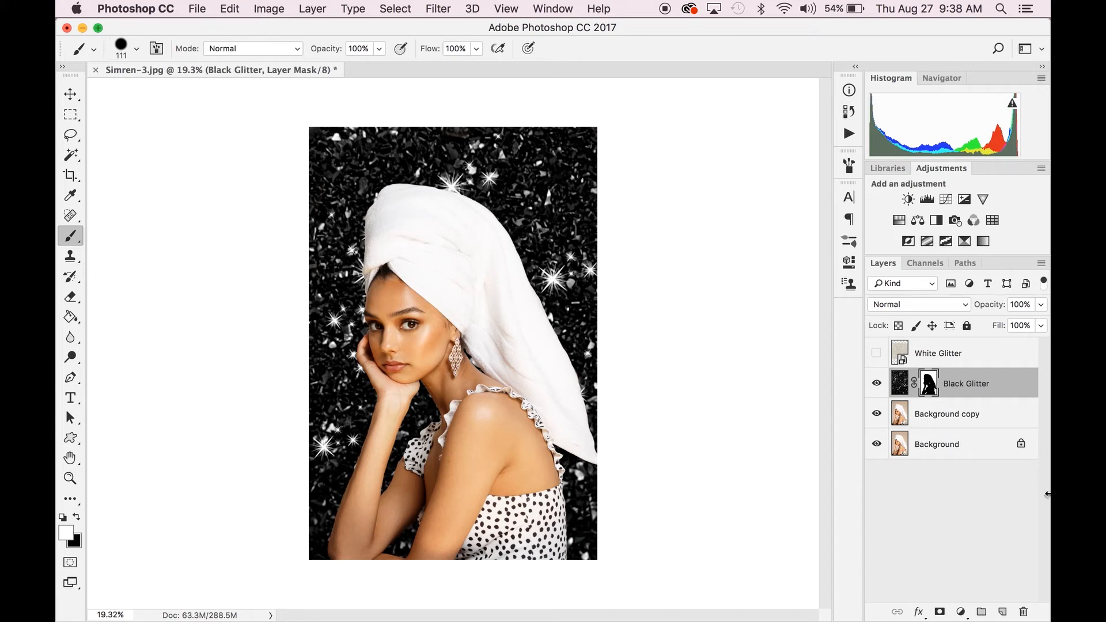
# Compare the portrait with and without the Black Glitter layer, leaving the layer visible
pyautogui.click(876, 384)
pyautogui.click(877, 383)
pyautogui.click(877, 384)
pyautogui.click(877, 384)
pyautogui.click(877, 384)
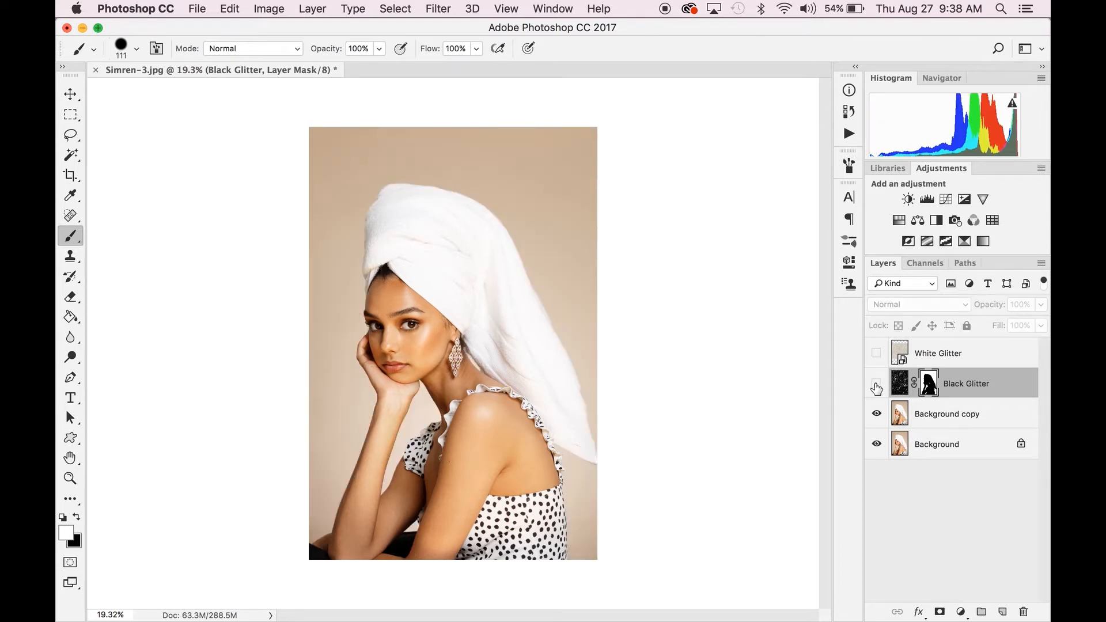
pyautogui.click(877, 384)
pyautogui.click(877, 384)
pyautogui.click(877, 384)
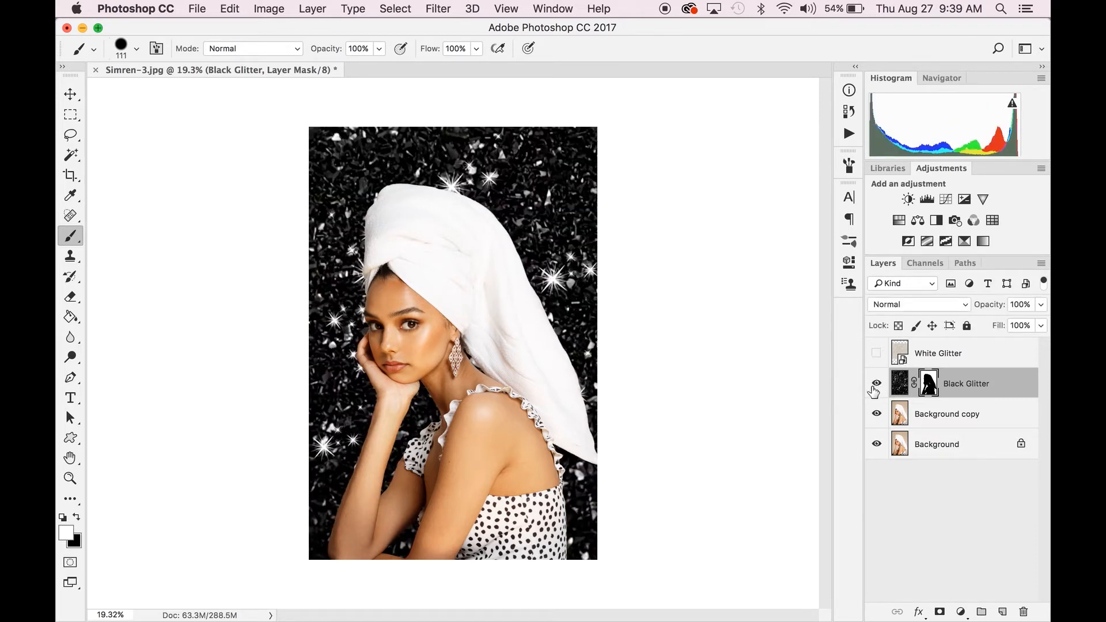
# Show the White Glitter layer and make it the active layer, keeping the glitter layers in their original positions
pyautogui.click(877, 354)
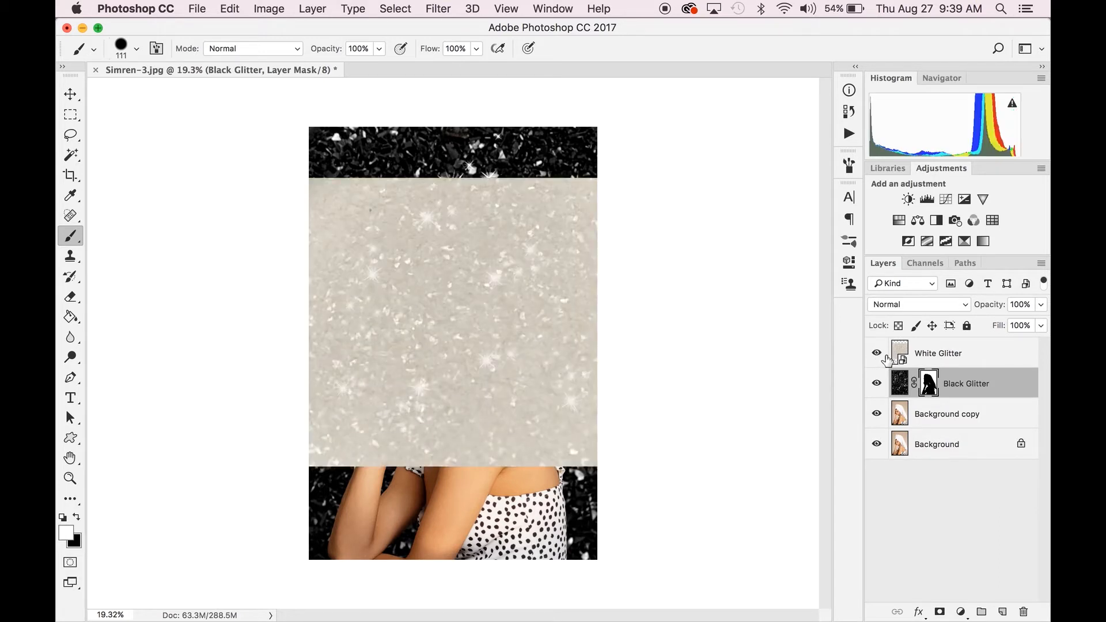
pyautogui.press('v')
pyautogui.moveTo(540, 366); pyautogui.dragTo(546, 397)
pyautogui.press('super+z')
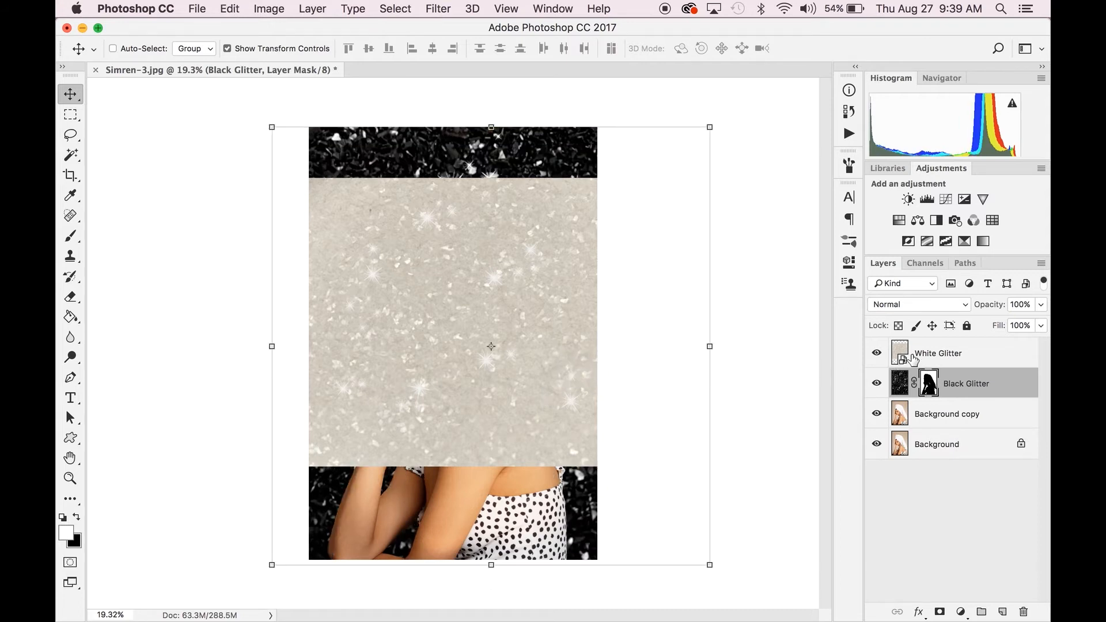
pyautogui.click(922, 357)
pyautogui.moveTo(528, 358); pyautogui.dragTo(534, 345)
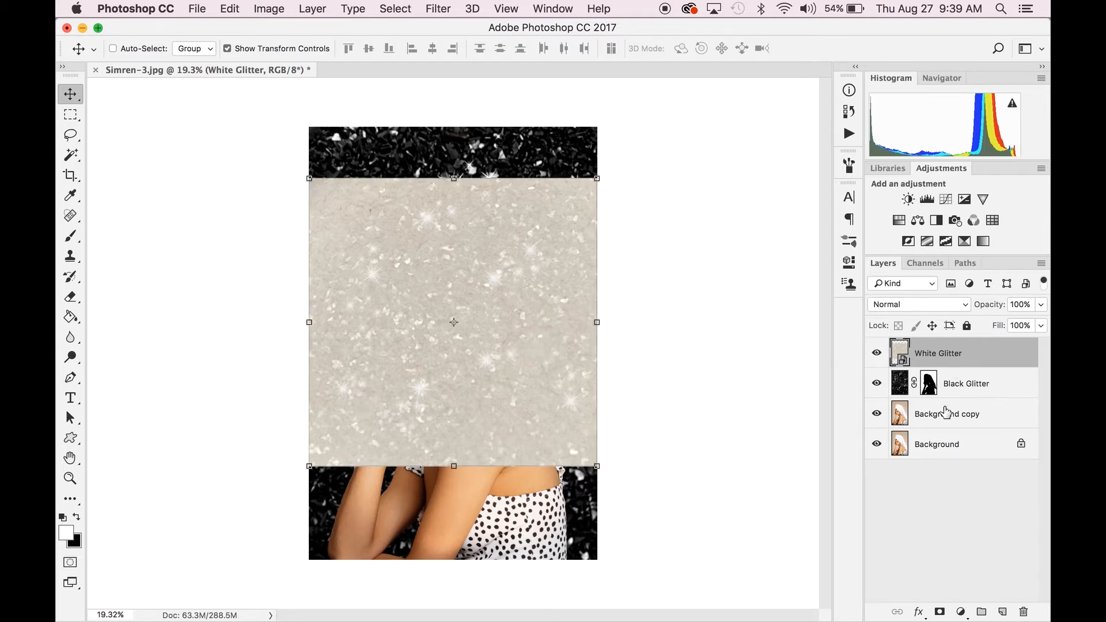
# Add a layer mask to the White Glitter layer and invert it to black
pyautogui.click(941, 612)
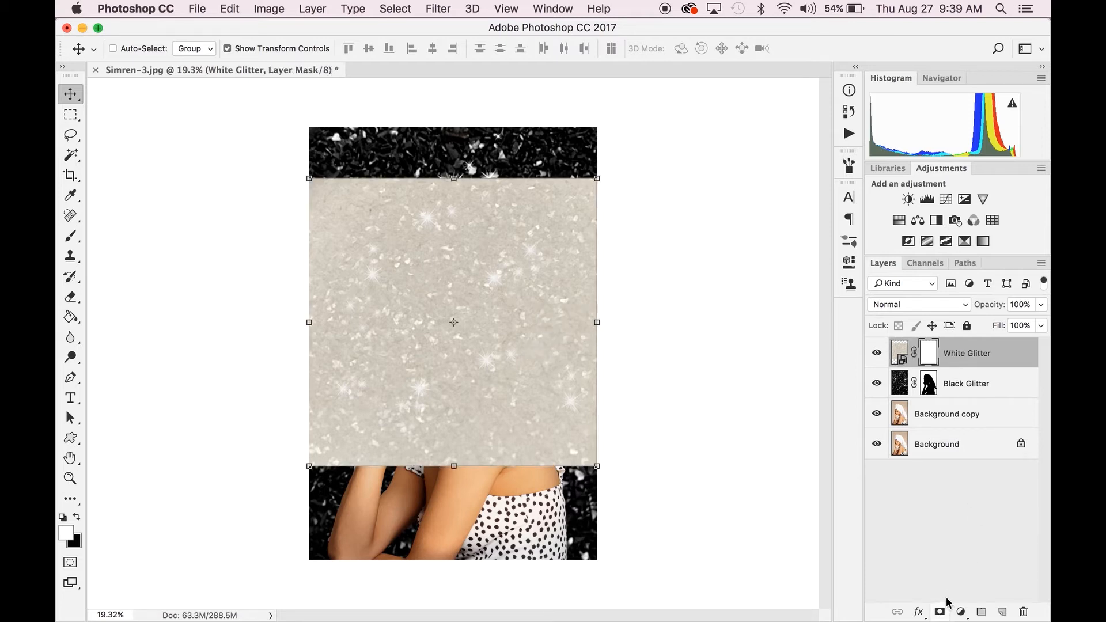
pyautogui.doubleClick(928, 360)
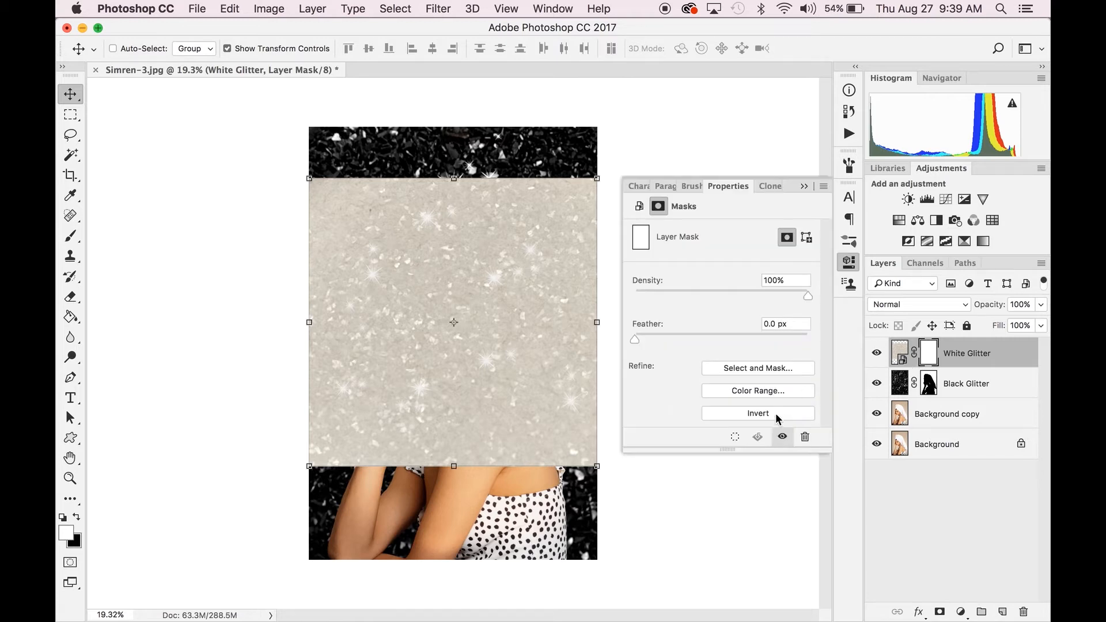
pyautogui.click(758, 414)
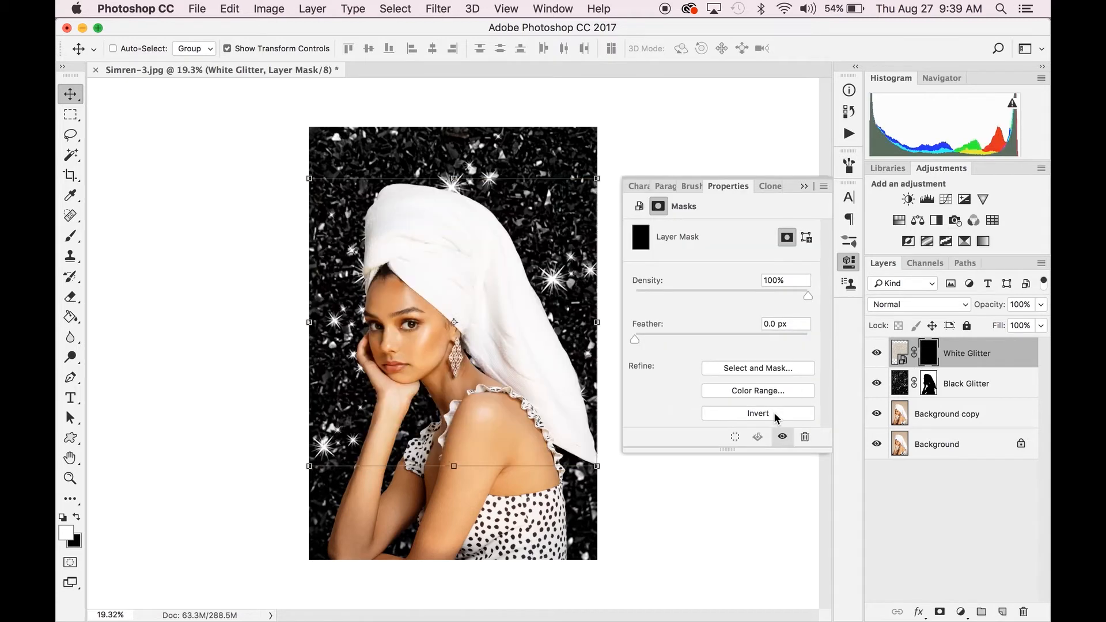
pyautogui.click(802, 186)
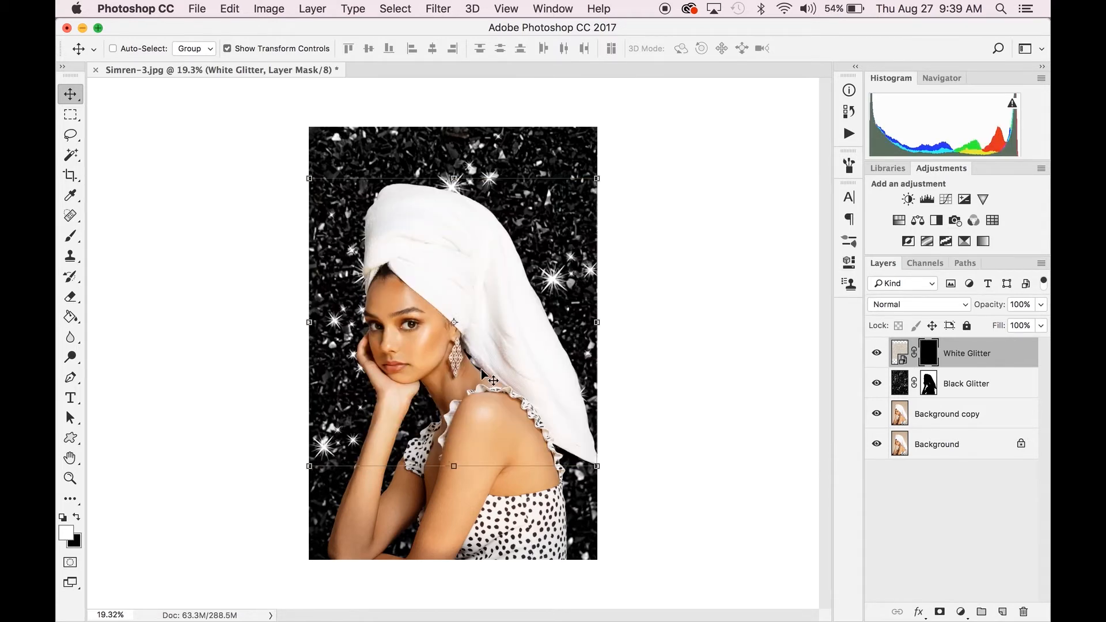
# Paint white on the White Glitter mask with the Brush tool over the towel's middle and its outer edge above the forehead
pyautogui.press('b')
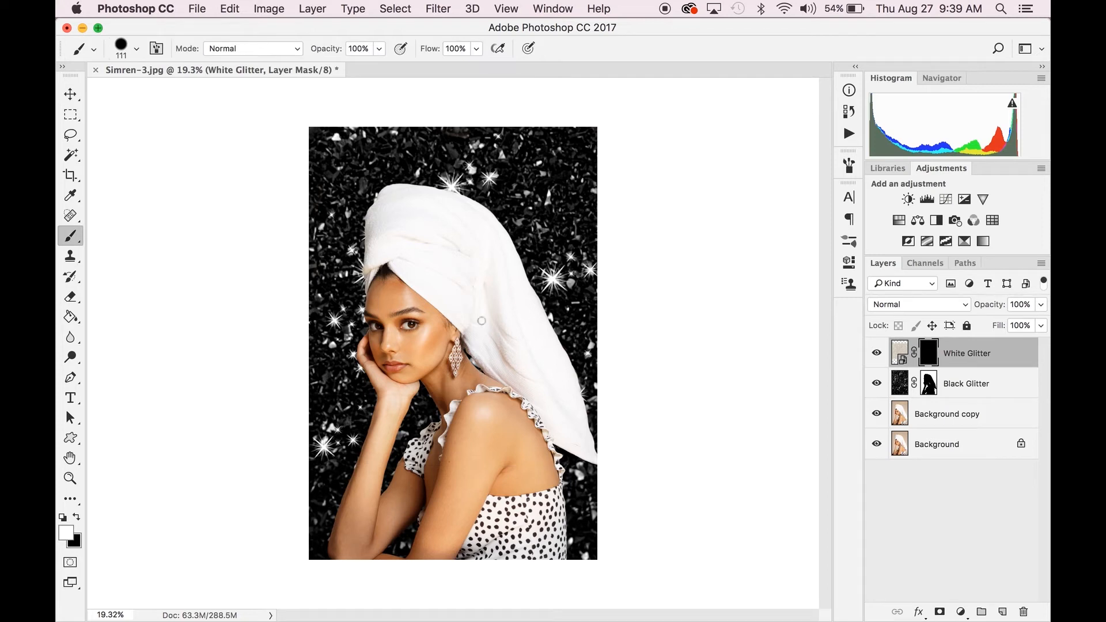
pyautogui.moveTo(434, 266)
pyautogui.mouseDown()
pyautogui.moveTo(468, 299)
pyautogui.moveTo(453, 260)
pyautogui.moveTo(502, 320)
pyautogui.mouseUp()
pyautogui.scroll(5, 468, 285)
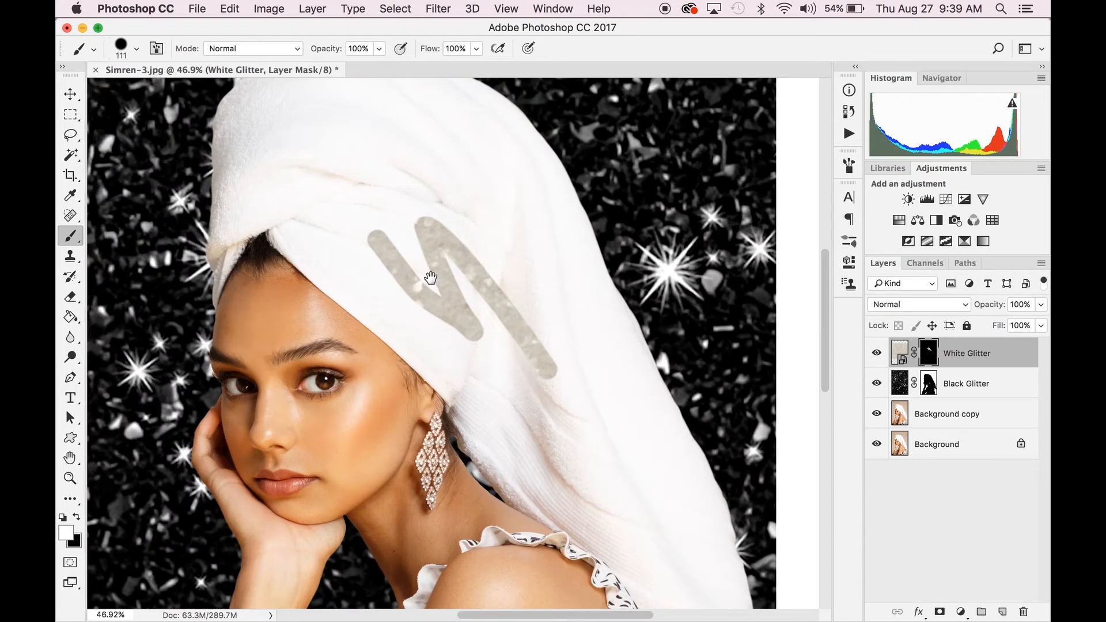
pyautogui.scroll(5, 419, 275)
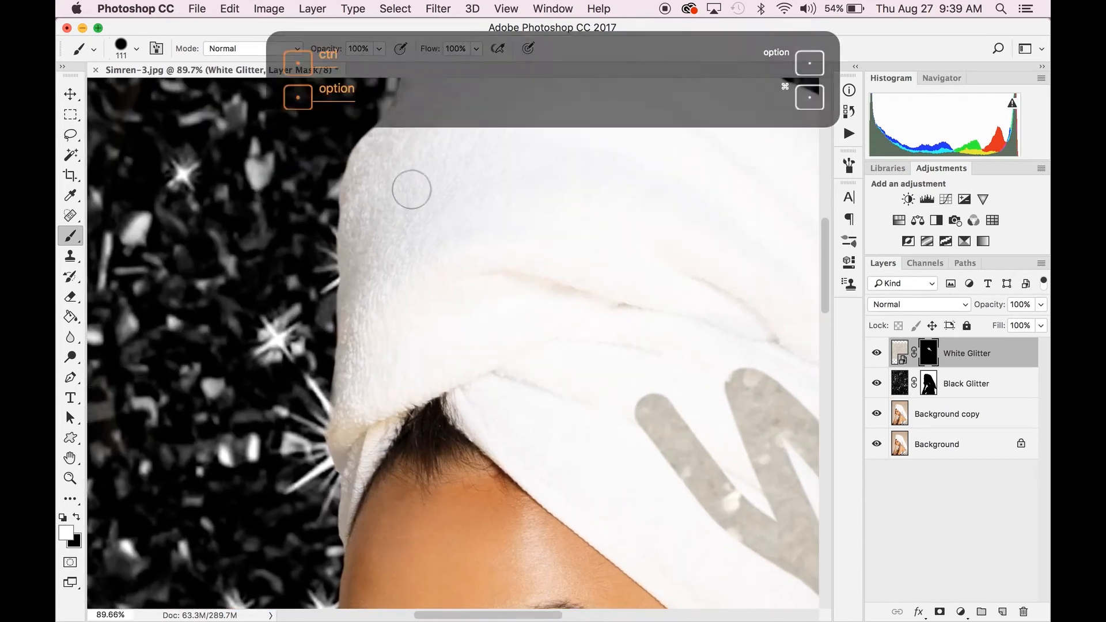
pyautogui.moveTo(410, 118)
pyautogui.mouseDown()
pyautogui.moveTo(360, 187)
pyautogui.moveTo(359, 378)
pyautogui.moveTo(361, 350)
pyautogui.moveTo(414, 340)
pyautogui.moveTo(485, 217)
pyautogui.moveTo(456, 261)
pyautogui.moveTo(438, 191)
pyautogui.moveTo(434, 306)
pyautogui.moveTo(431, 257)
pyautogui.moveTo(427, 282)
pyautogui.moveTo(435, 304)
pyautogui.moveTo(467, 295)
pyautogui.mouseUp()
# Reduce the brush size and reveal white glitter on the towel folds along the hairline and over the rest of the towel
pyautogui.press('[')
pyautogui.press('[')
pyautogui.press('[')
pyautogui.press('[')
pyautogui.scroll(1, 471, 251)
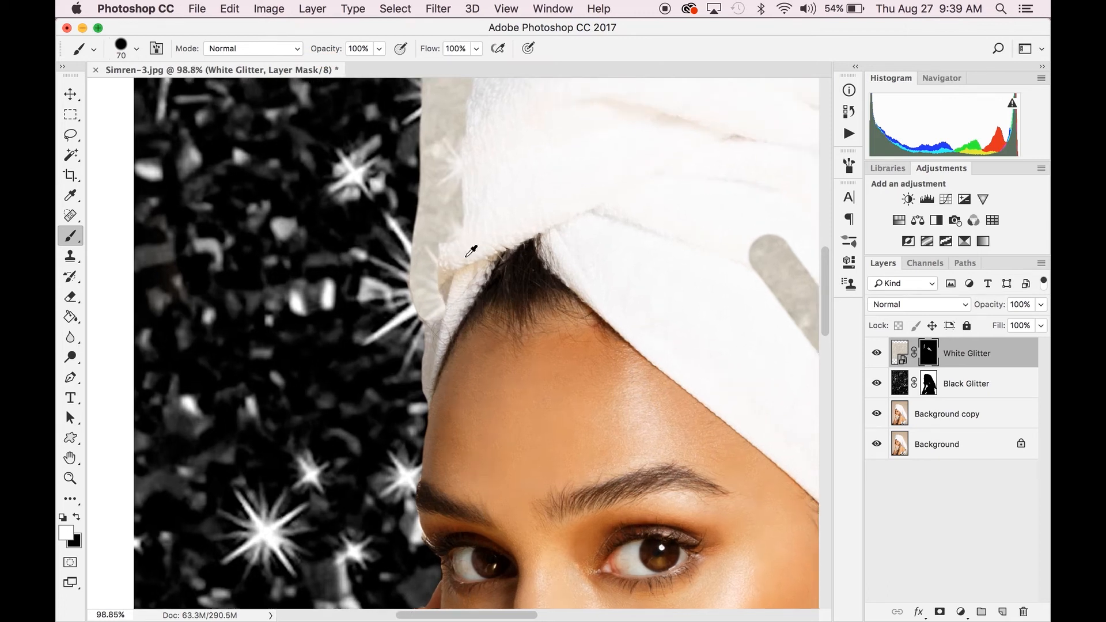
pyautogui.scroll(3, 471, 251)
pyautogui.moveTo(419, 396)
pyautogui.mouseDown()
pyautogui.moveTo(405, 403)
pyautogui.moveTo(417, 447)
pyautogui.moveTo(429, 397)
pyautogui.mouseUp()
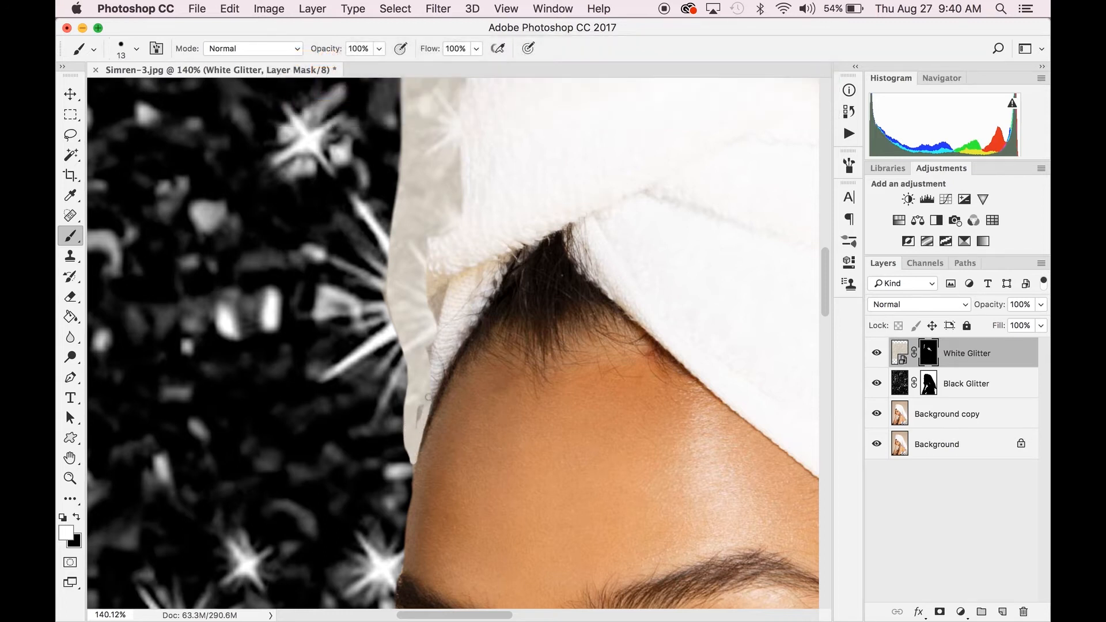
pyautogui.moveTo(432, 354); pyautogui.dragTo(438, 353)
pyautogui.moveTo(502, 271)
pyautogui.mouseDown()
pyautogui.moveTo(432, 382)
pyautogui.moveTo(443, 362)
pyautogui.moveTo(418, 428)
pyautogui.mouseUp()
pyautogui.moveTo(435, 376)
pyautogui.mouseDown()
pyautogui.moveTo(461, 344)
pyautogui.moveTo(446, 362)
pyautogui.moveTo(453, 332)
pyautogui.moveTo(433, 374)
pyautogui.moveTo(491, 268)
pyautogui.moveTo(451, 305)
pyautogui.mouseUp()
pyautogui.moveTo(447, 309)
pyautogui.mouseDown()
pyautogui.moveTo(436, 259)
pyautogui.moveTo(490, 255)
pyautogui.moveTo(531, 228)
pyautogui.moveTo(482, 269)
pyautogui.moveTo(598, 265)
pyautogui.mouseUp()
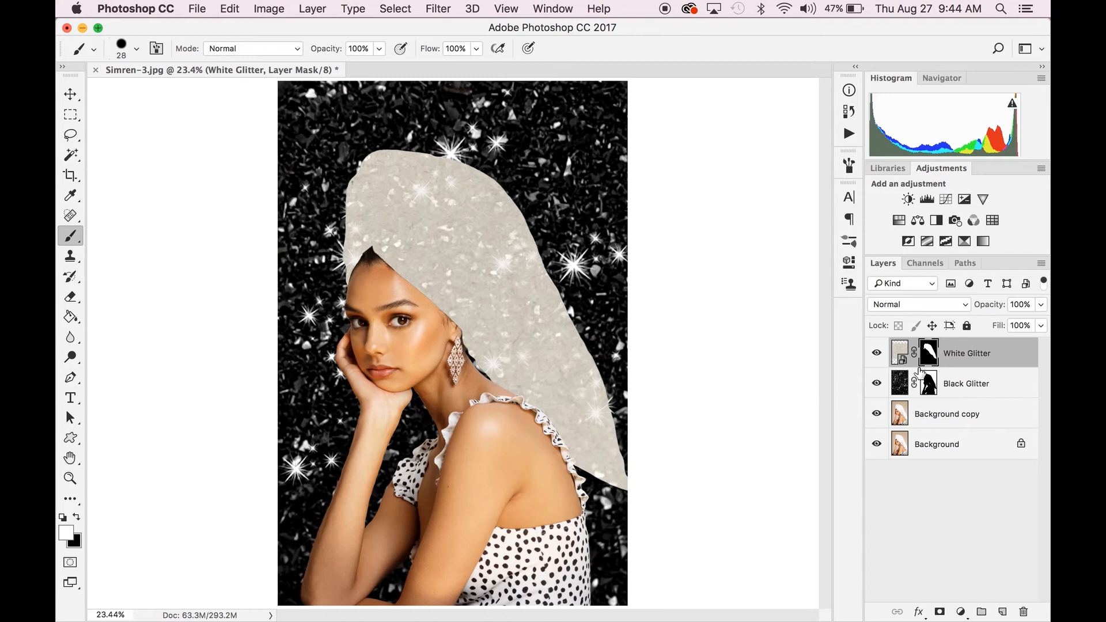
# Toggle the White Glitter layer's visibility to compare the towel with and without the glitter
pyautogui.click(877, 353)
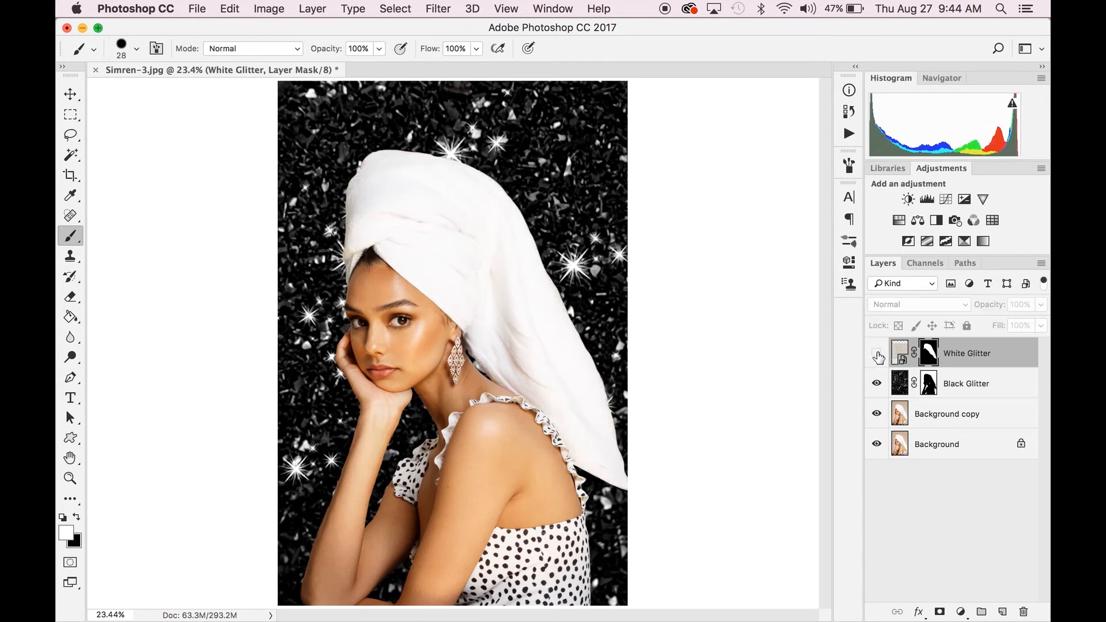
pyautogui.click(877, 354)
pyautogui.click(877, 354)
pyautogui.click(877, 354)
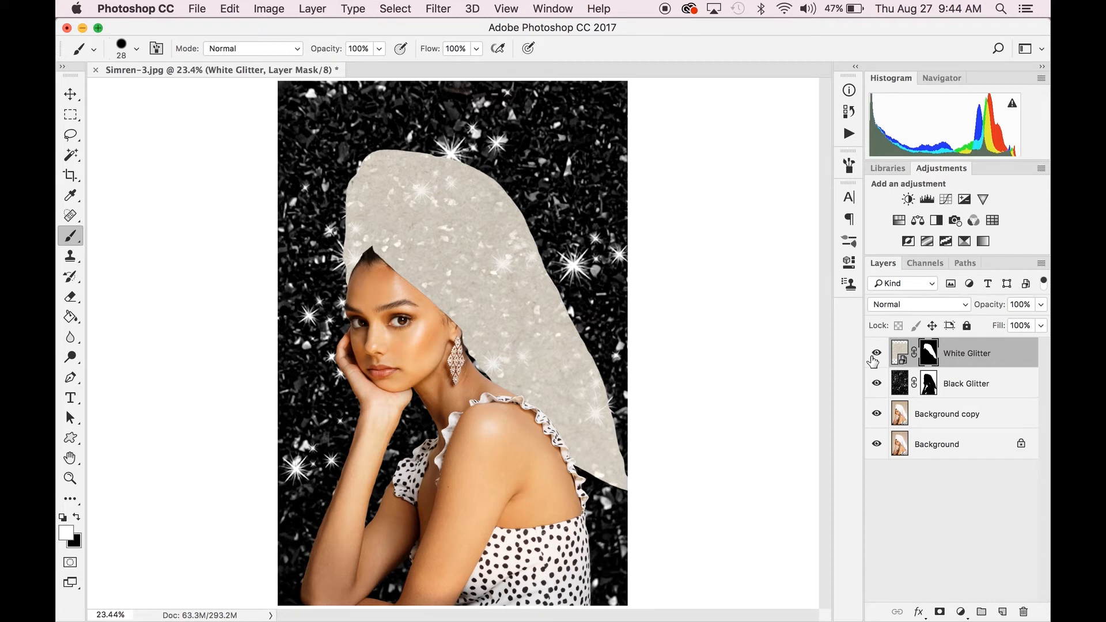
pyautogui.click(877, 355)
pyautogui.click(877, 355)
# Add a Brightness/Contrast adjustment with brightness 26 and contrast 14, clipped to the White Glitter layer
pyautogui.click(900, 353)
pyautogui.click(908, 200)
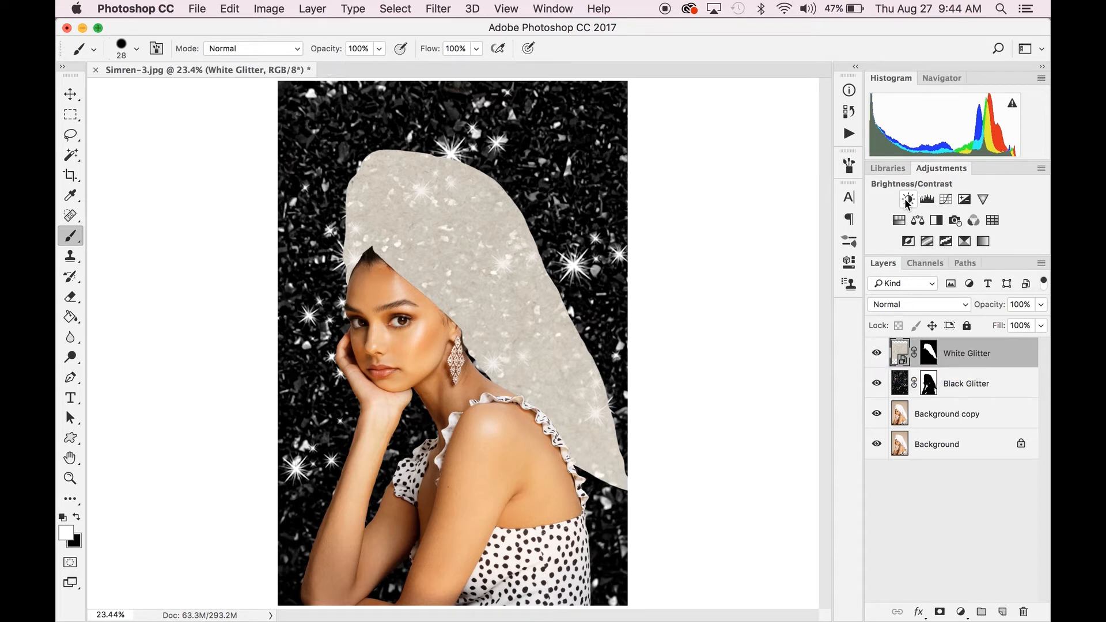
pyautogui.moveTo(721, 268); pyautogui.dragTo(733, 299)
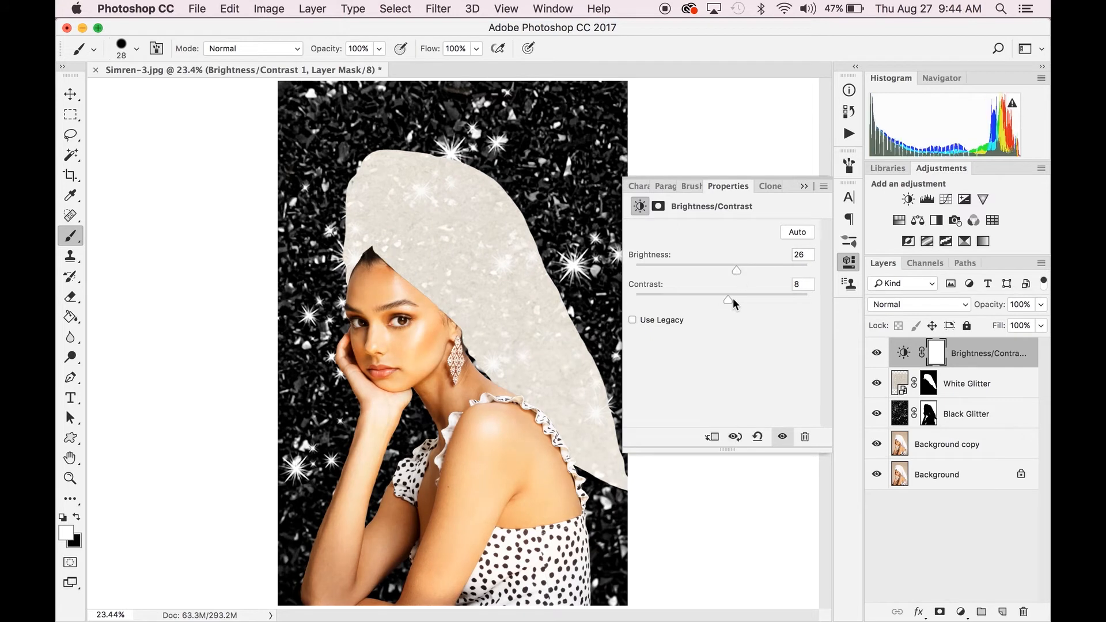
pyautogui.click(712, 436)
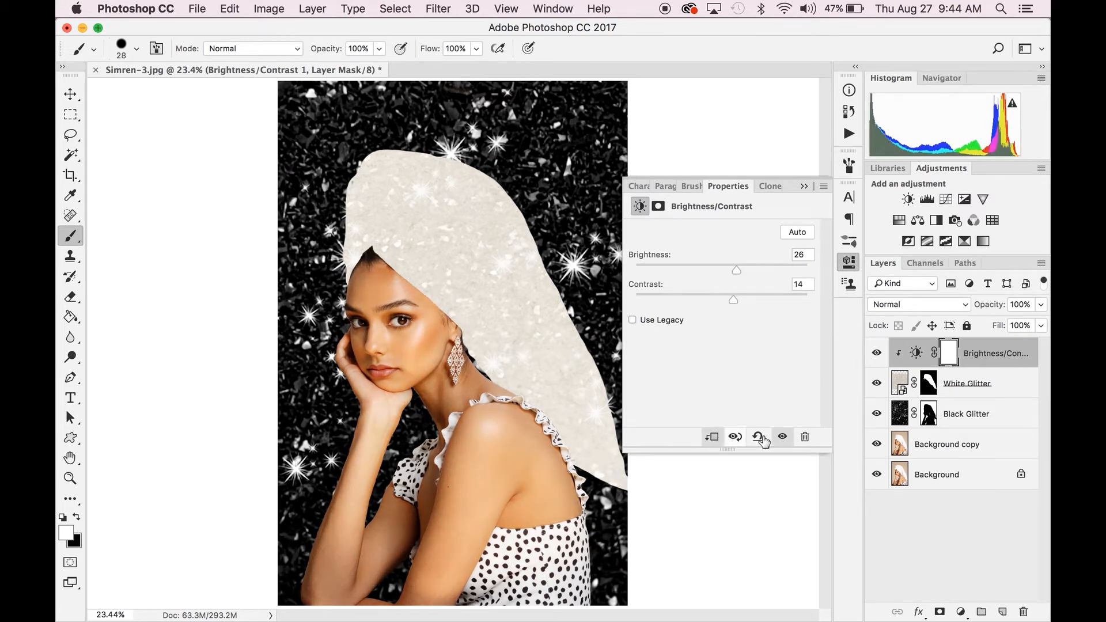
# Compare the towel with and without the Brightness/Contrast adjustment, and refine it to contrast 35 and brightness 11
pyautogui.click(783, 437)
pyautogui.click(782, 437)
pyautogui.click(783, 438)
pyautogui.click(782, 437)
pyautogui.moveTo(731, 301); pyautogui.dragTo(751, 302)
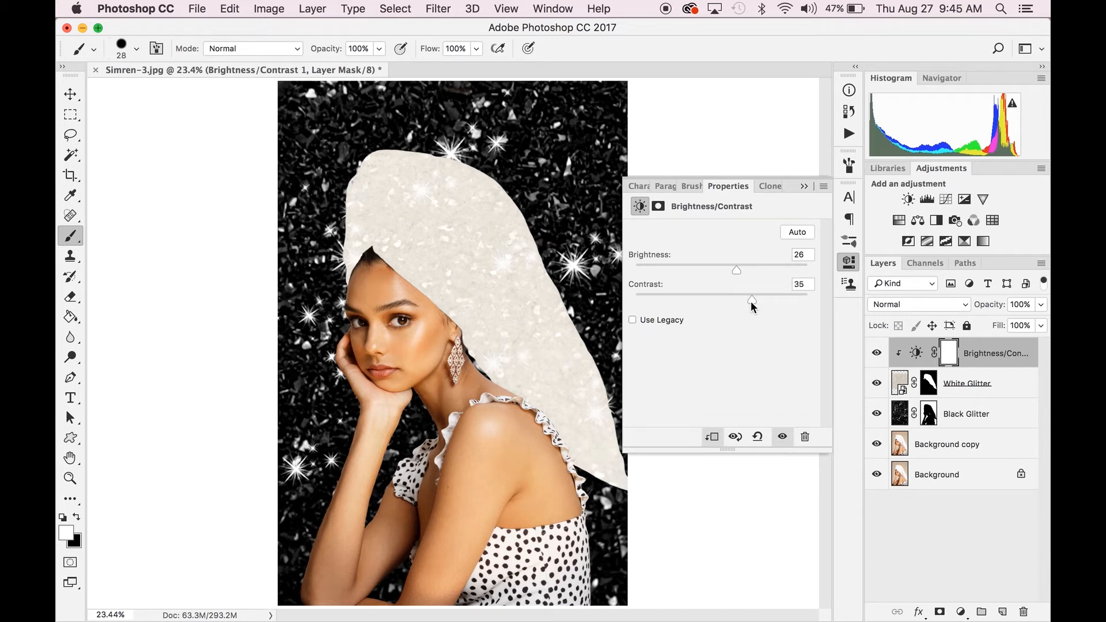
pyautogui.moveTo(734, 269); pyautogui.dragTo(729, 271)
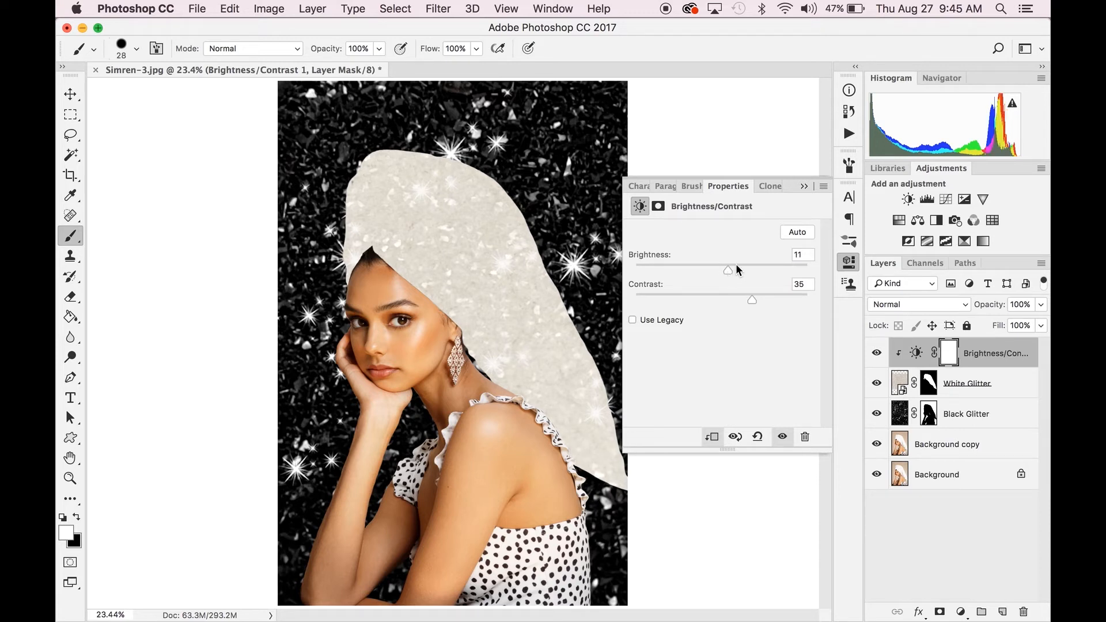
pyautogui.click(804, 187)
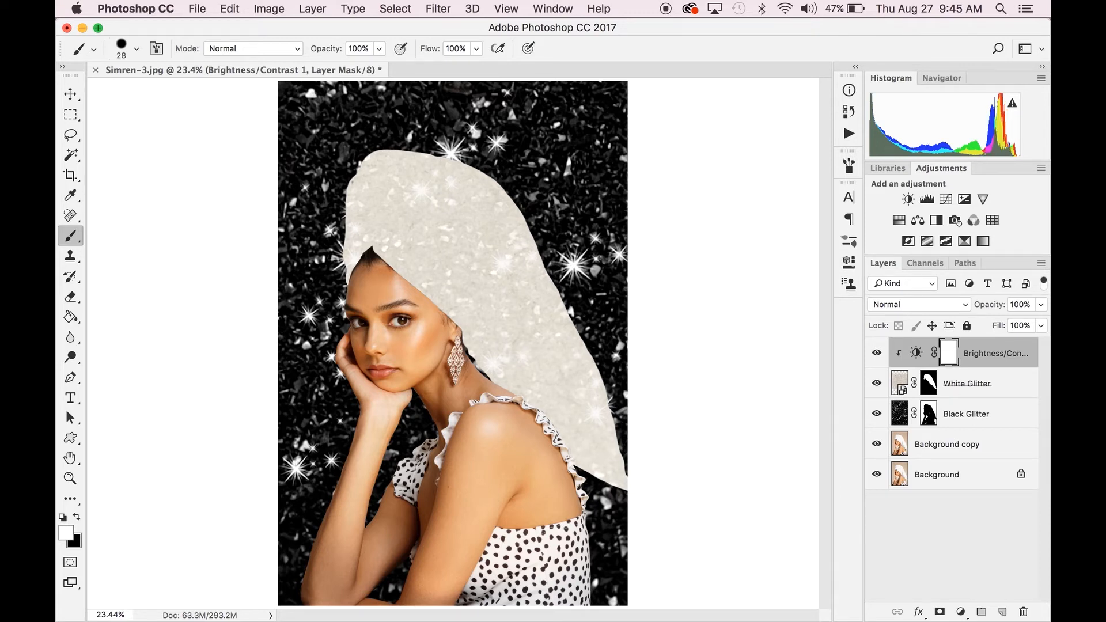
# Set the Brightness/Contrast layer's blend mode to Luminosity and toggle its visibility to compare the effect
pyautogui.click(952, 307)
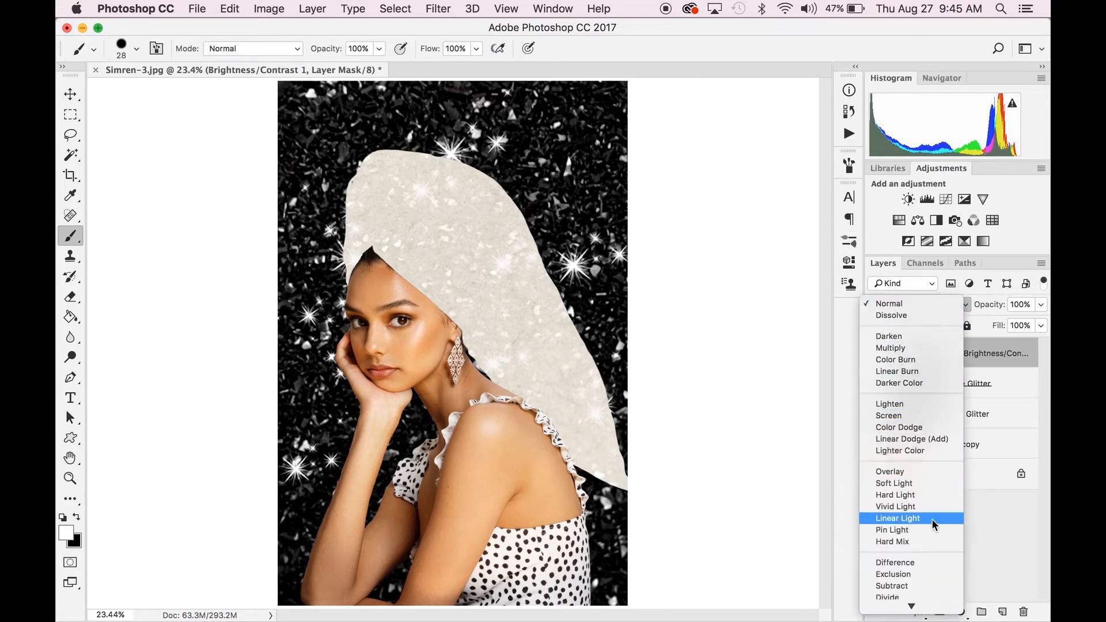
pyautogui.moveTo(945, 608)
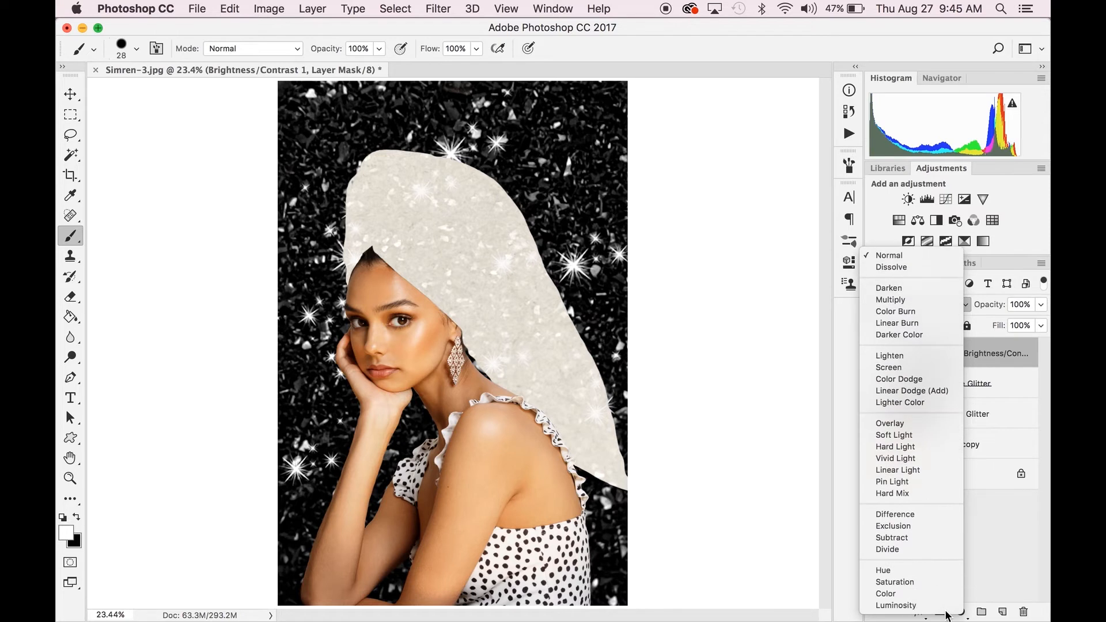
pyautogui.click(945, 606)
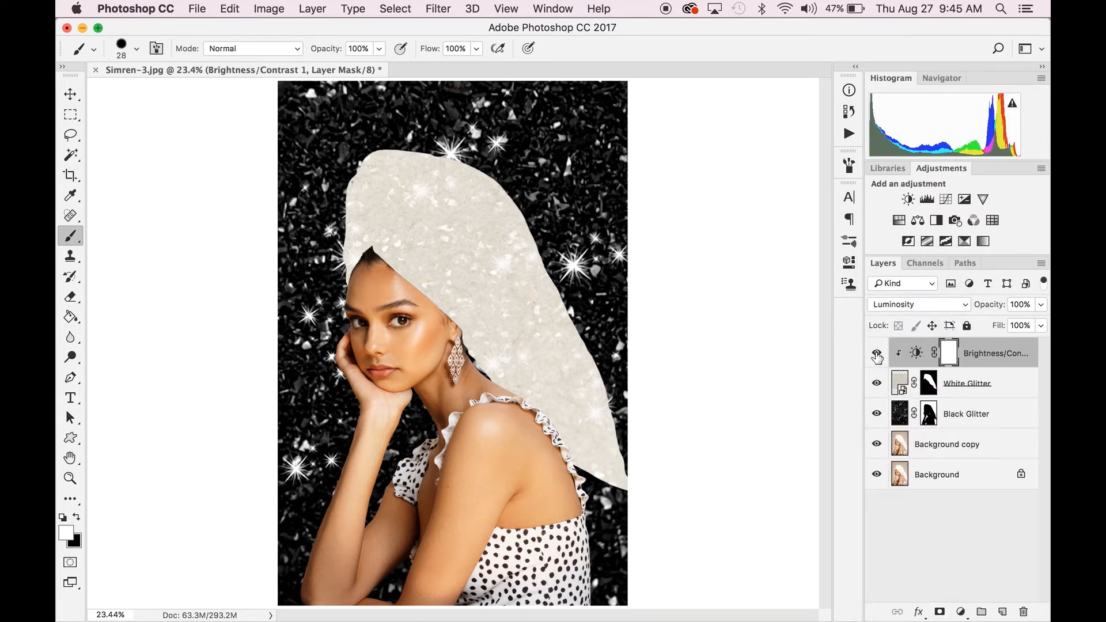
pyautogui.click(877, 354)
pyautogui.click(877, 355)
# Try the Screen, Lighten and Lighter Color blend modes on the White Glitter layer
pyautogui.click(1007, 394)
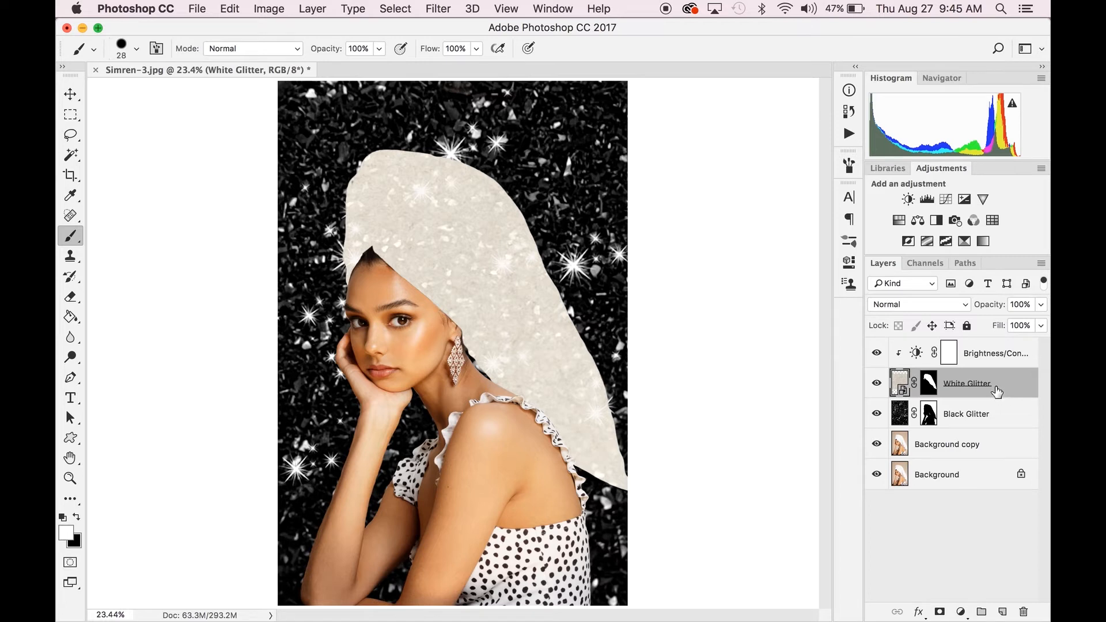
pyautogui.click(929, 304)
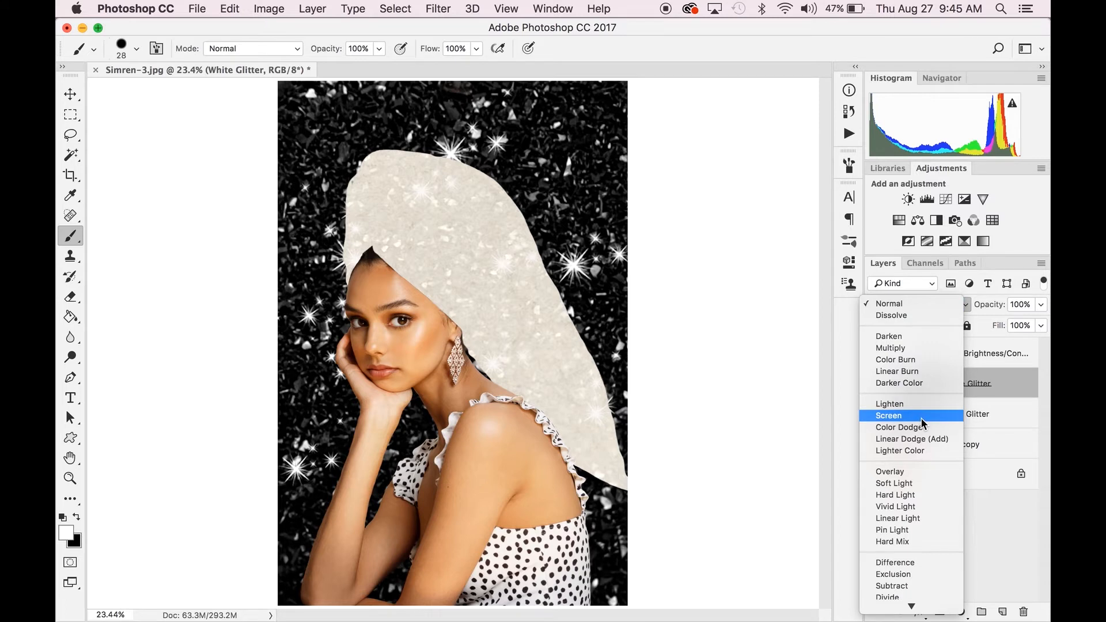
pyautogui.click(919, 416)
pyautogui.click(913, 306)
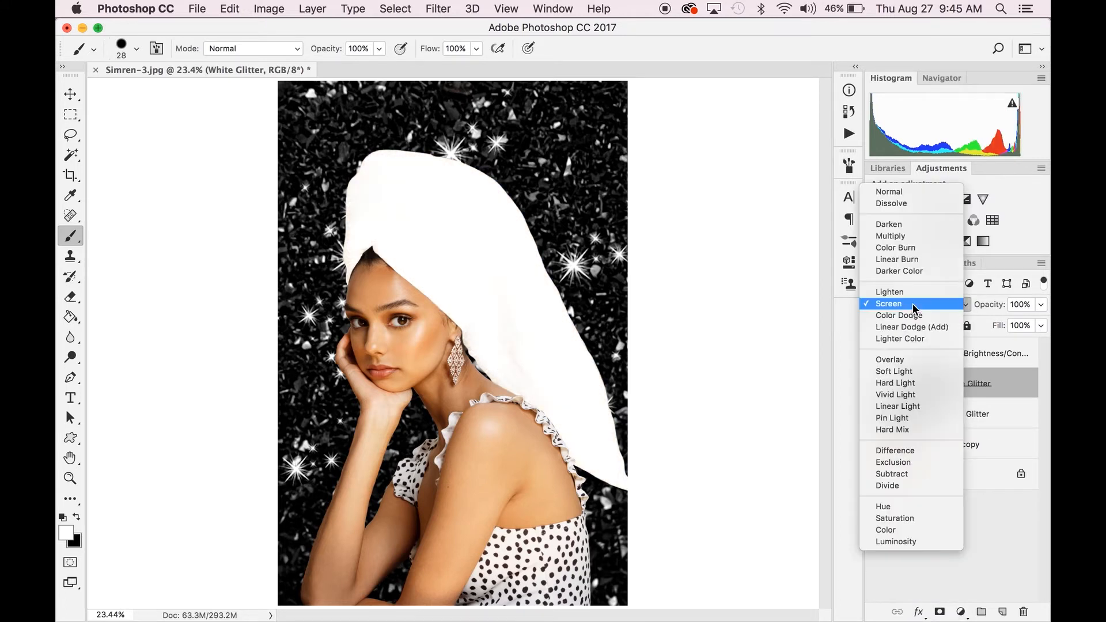
pyautogui.click(908, 293)
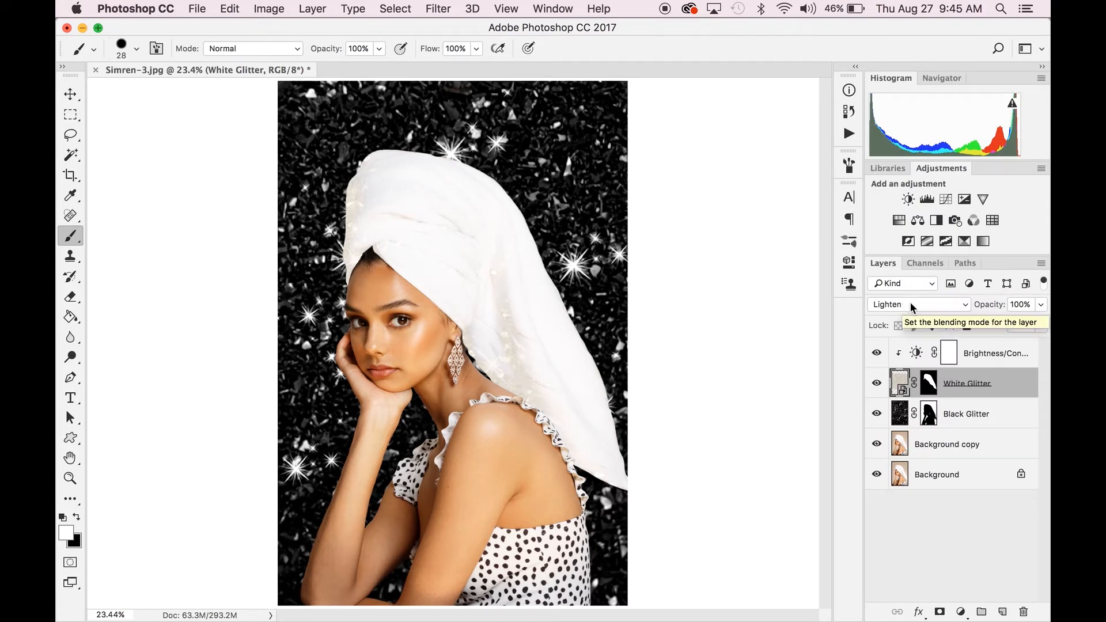
pyautogui.click(909, 304)
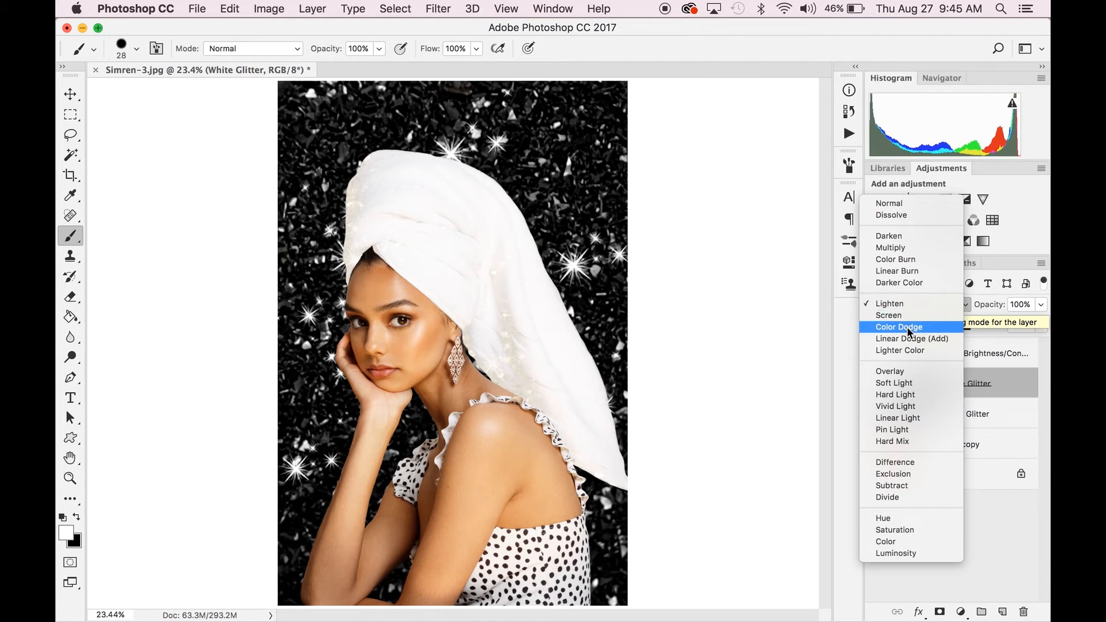
pyautogui.click(901, 351)
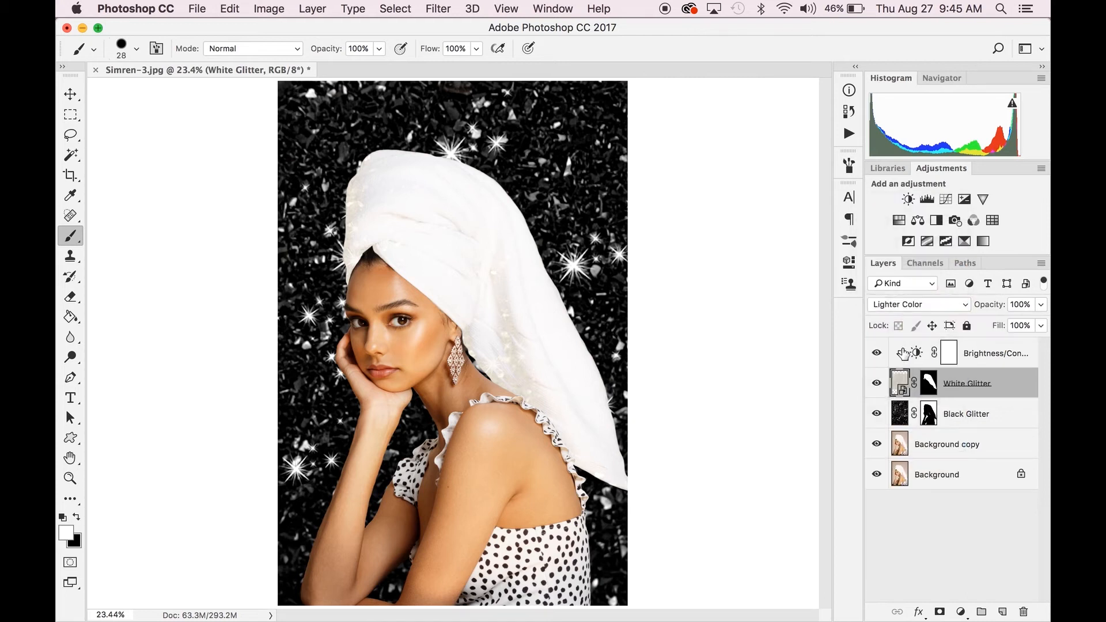
# Try the Overlay, Soft Light, Hard Light, Vivid Light and Linear Light blend modes on the White Glitter layer
pyautogui.click(913, 305)
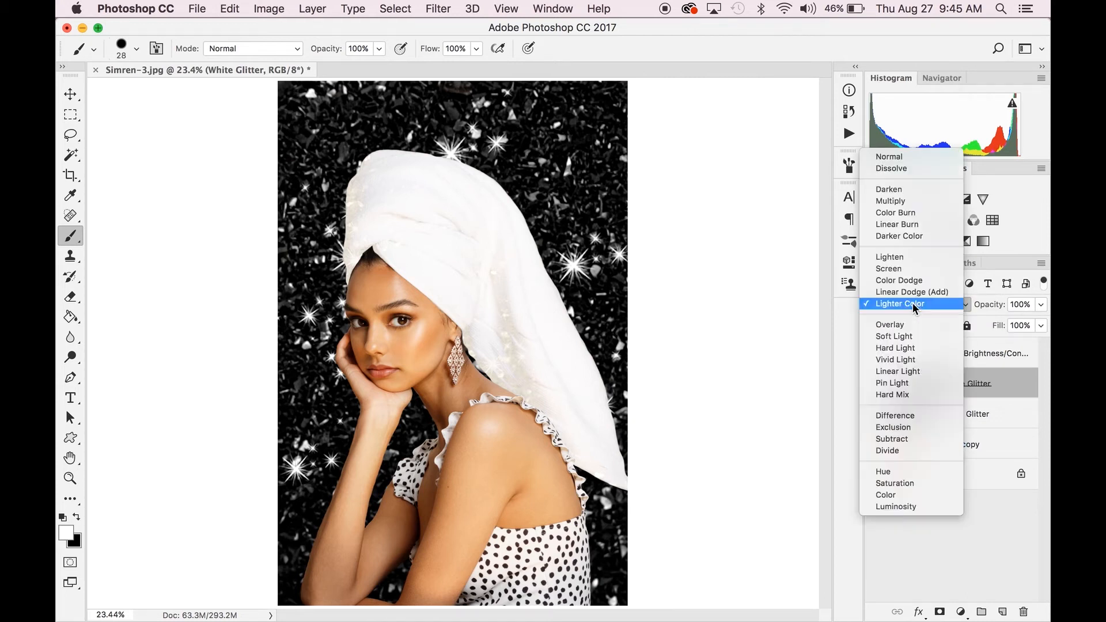
pyautogui.click(908, 326)
pyautogui.click(913, 307)
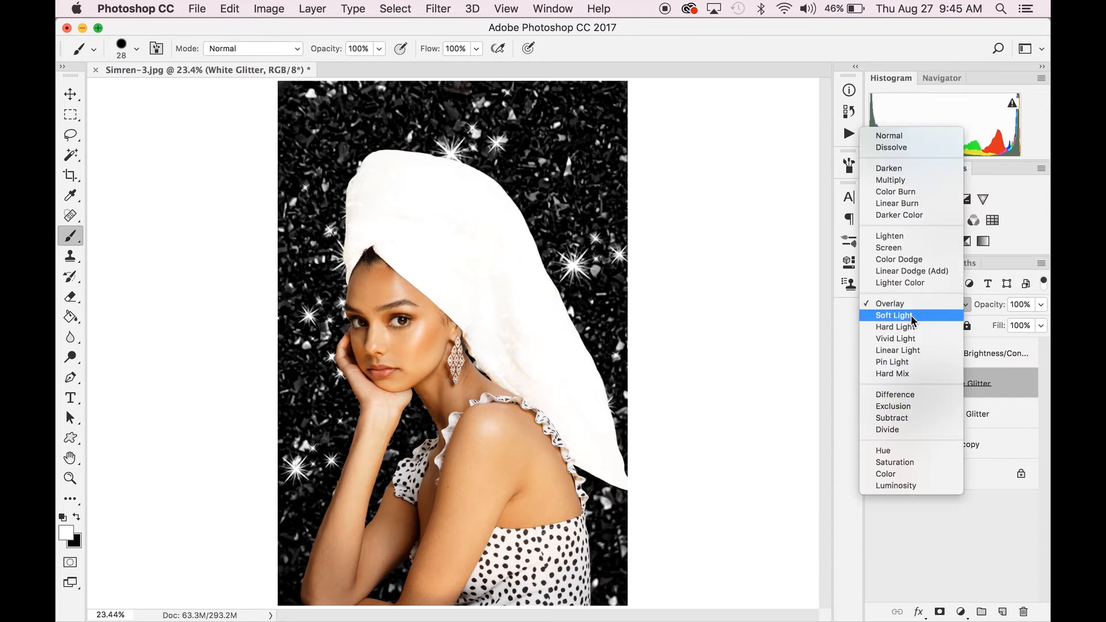
pyautogui.click(911, 317)
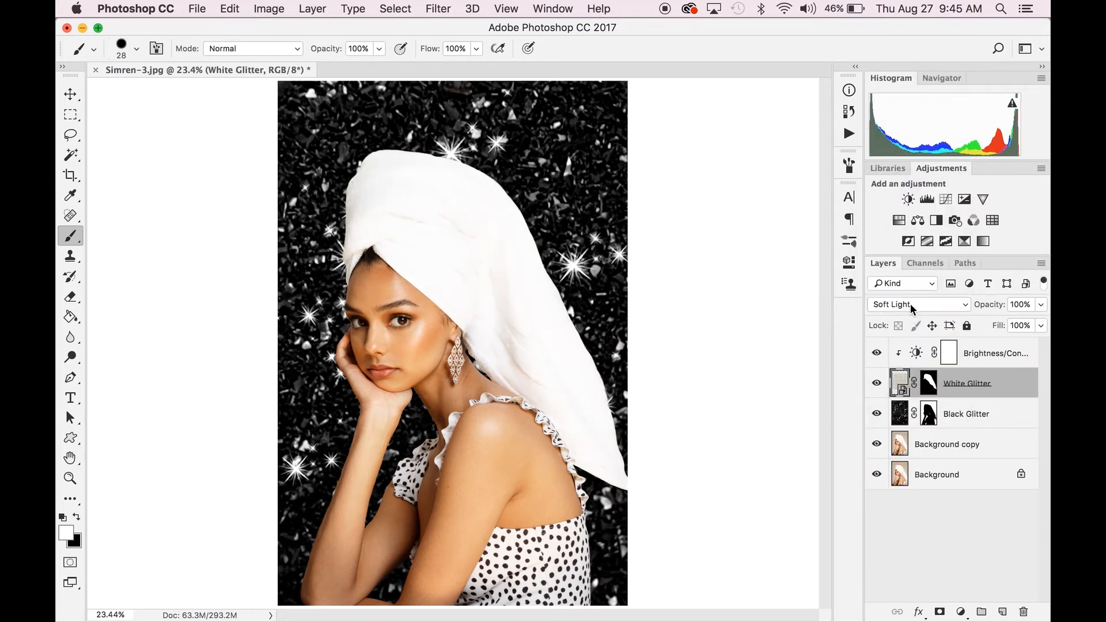
pyautogui.click(913, 307)
pyautogui.click(910, 315)
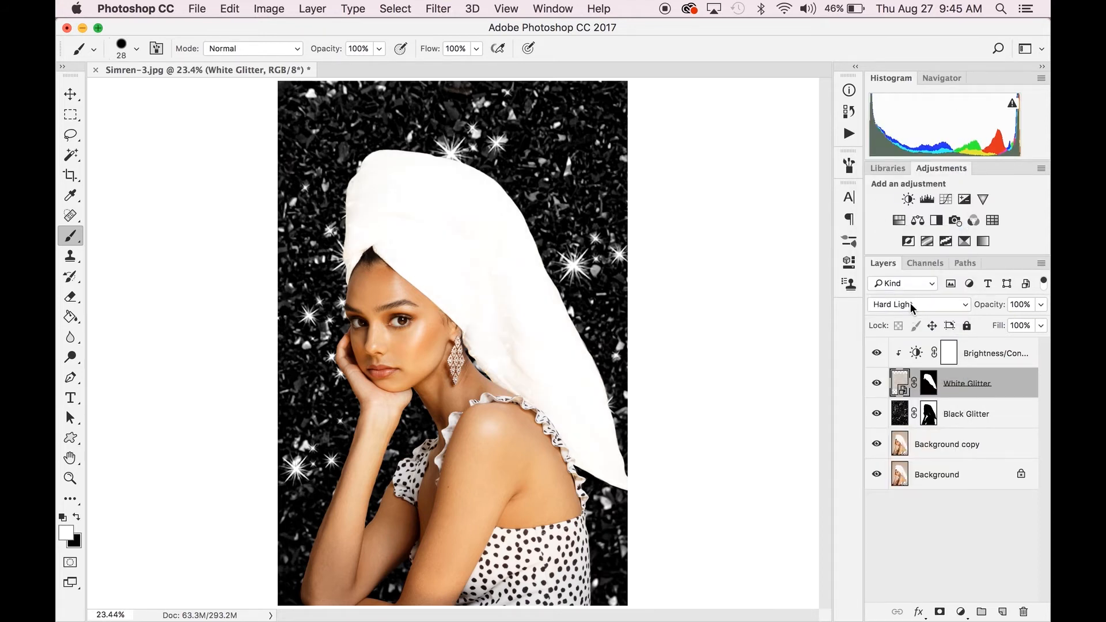
pyautogui.click(911, 303)
pyautogui.click(908, 315)
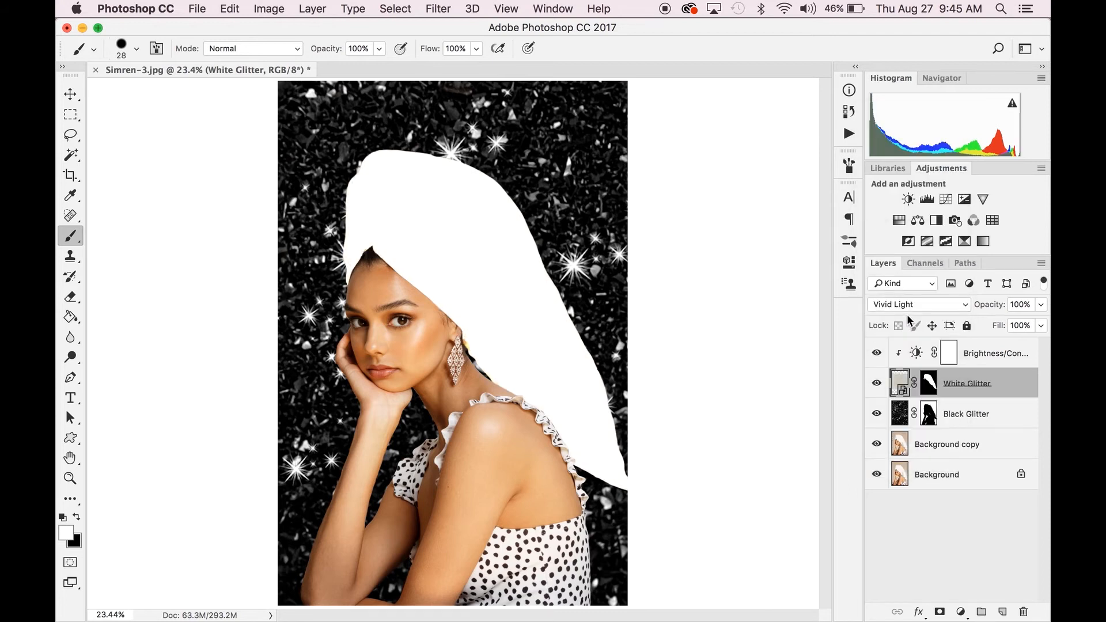
pyautogui.click(911, 303)
pyautogui.click(908, 316)
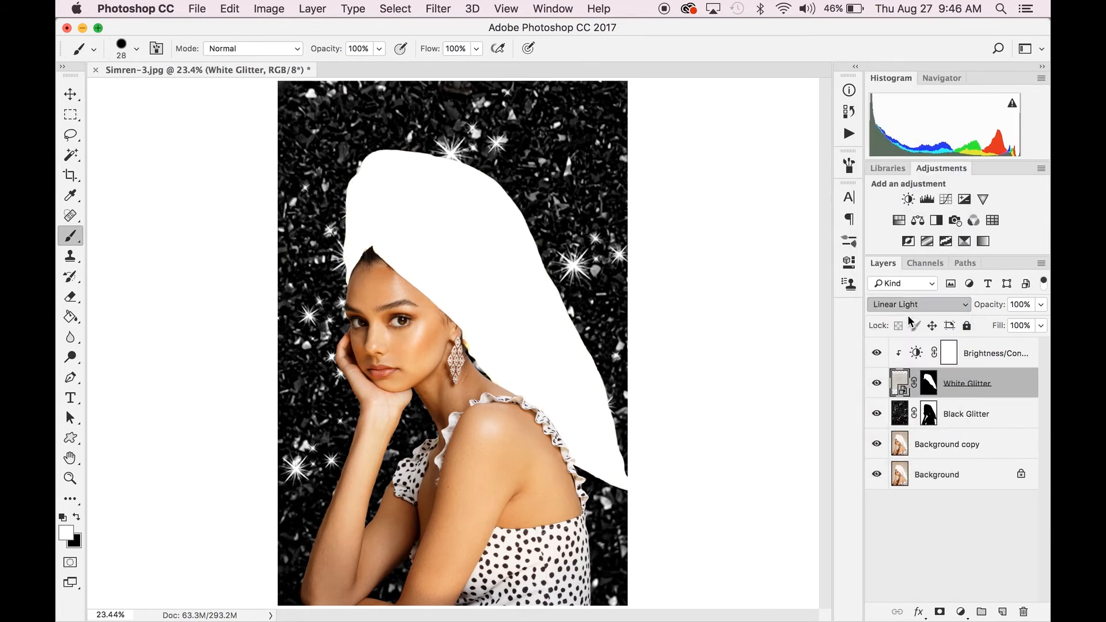
# Try Difference, Exclusion and Subtract on the White Glitter layer and return its blend mode to Normal
pyautogui.click(911, 308)
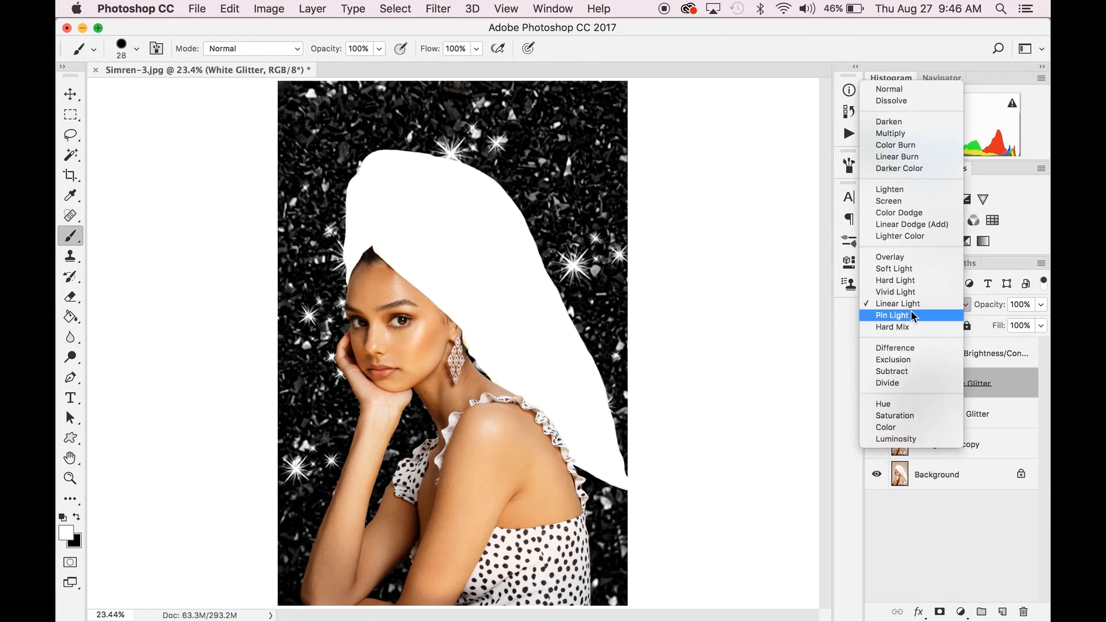
pyautogui.click(908, 348)
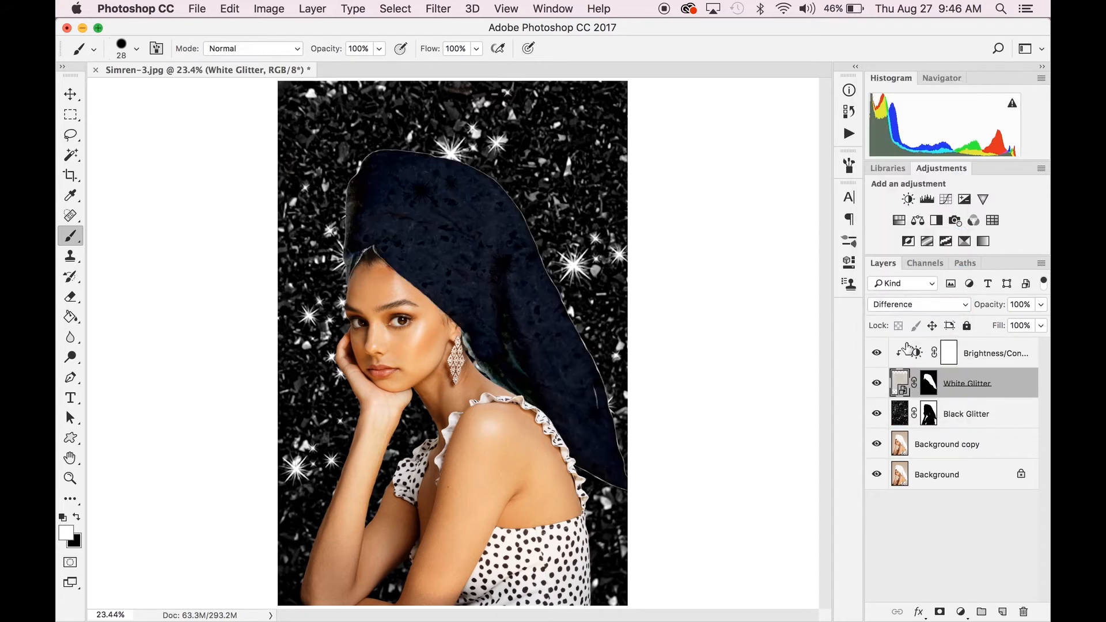
pyautogui.click(913, 306)
pyautogui.click(909, 313)
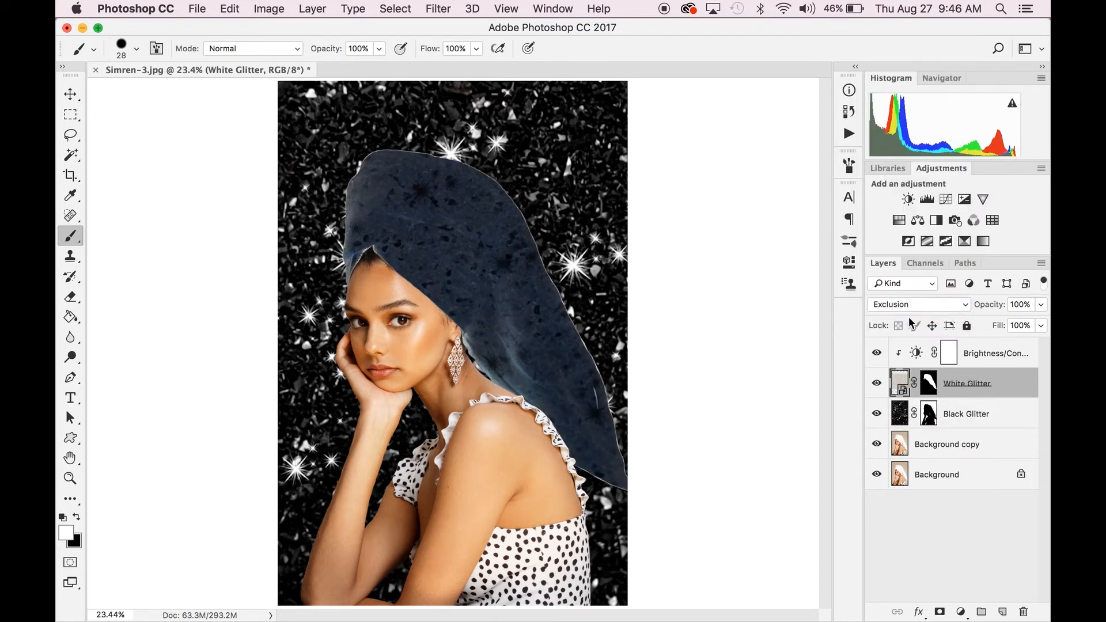
pyautogui.click(908, 310)
pyautogui.click(908, 315)
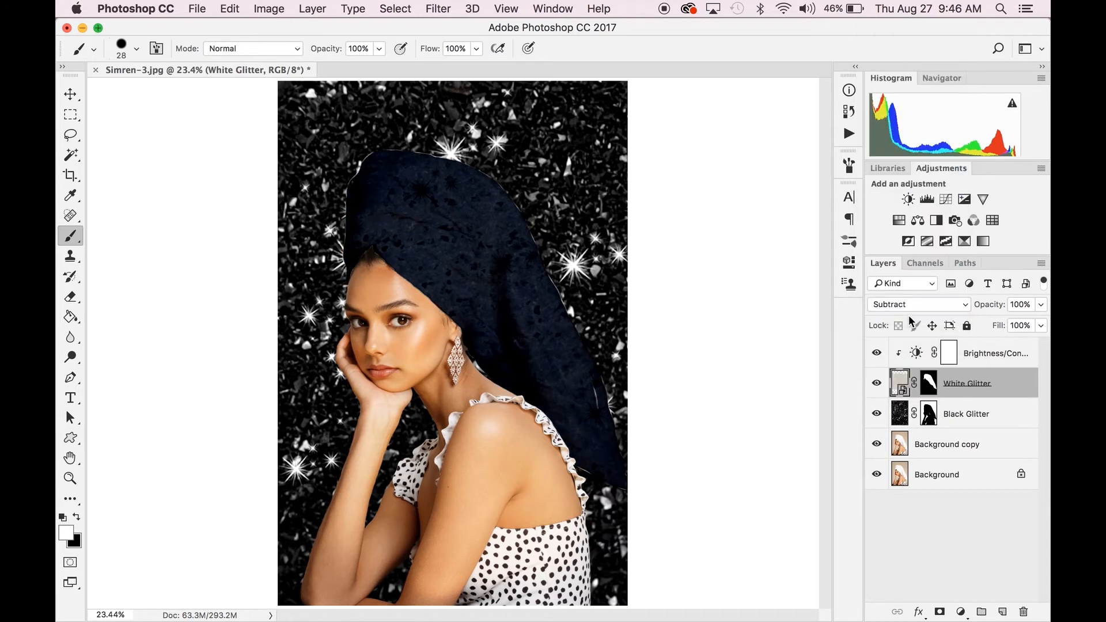
pyautogui.click(909, 310)
pyautogui.click(890, 20)
# Set the White Glitter layer's blend mode to Multiply and check the towel folds up close
pyautogui.click(909, 303)
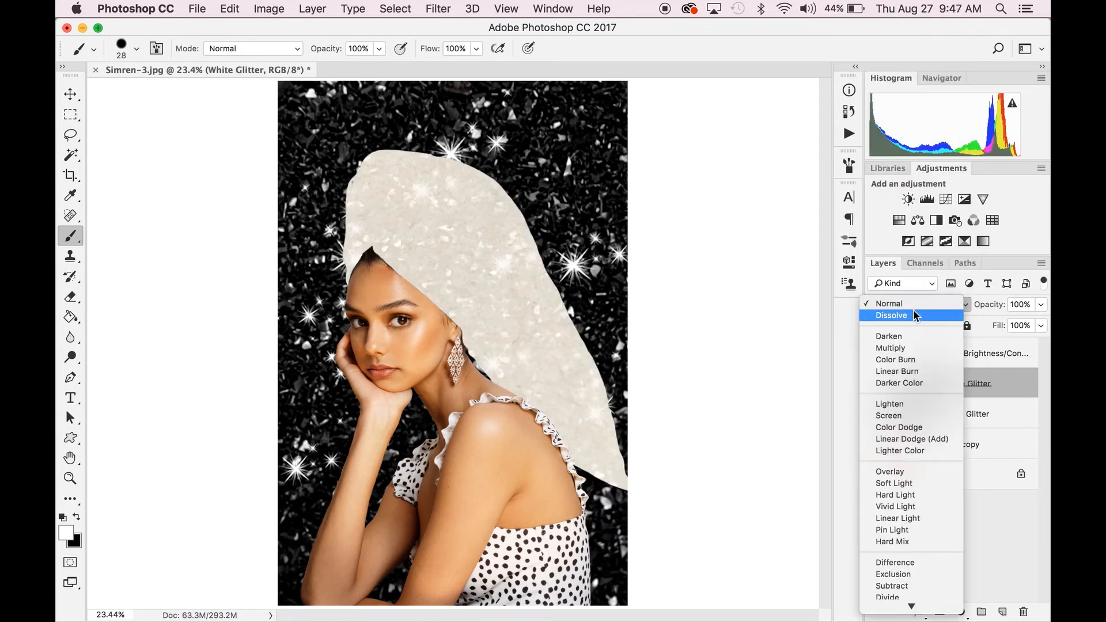
pyautogui.click(904, 349)
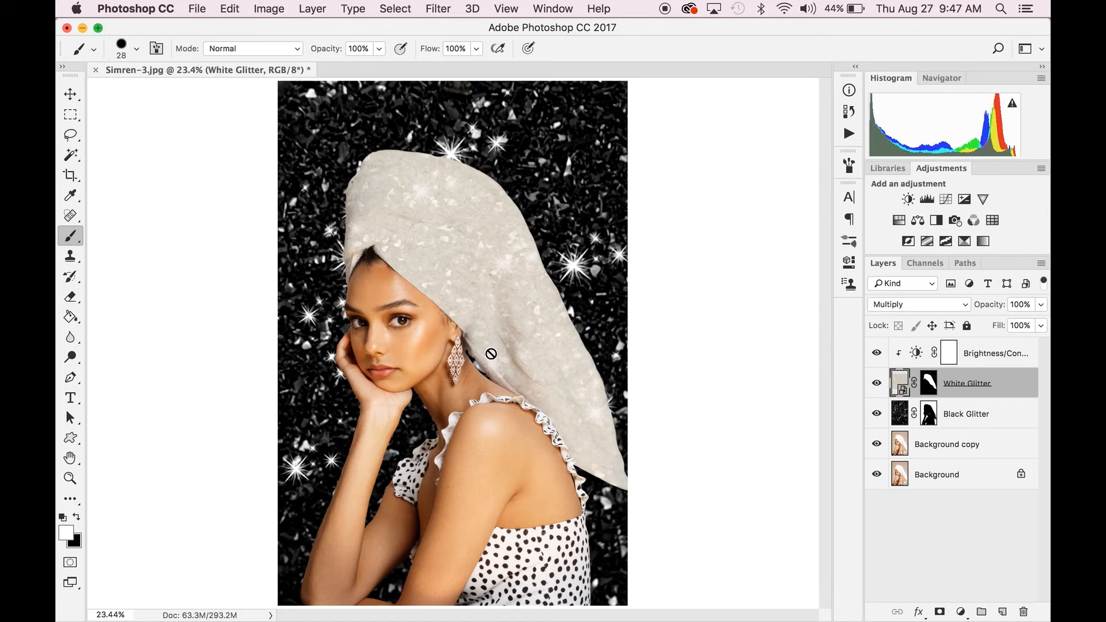
pyautogui.scroll(1, 496, 347)
pyautogui.scroll(3, 497, 348)
pyautogui.scroll(2, 651, 404)
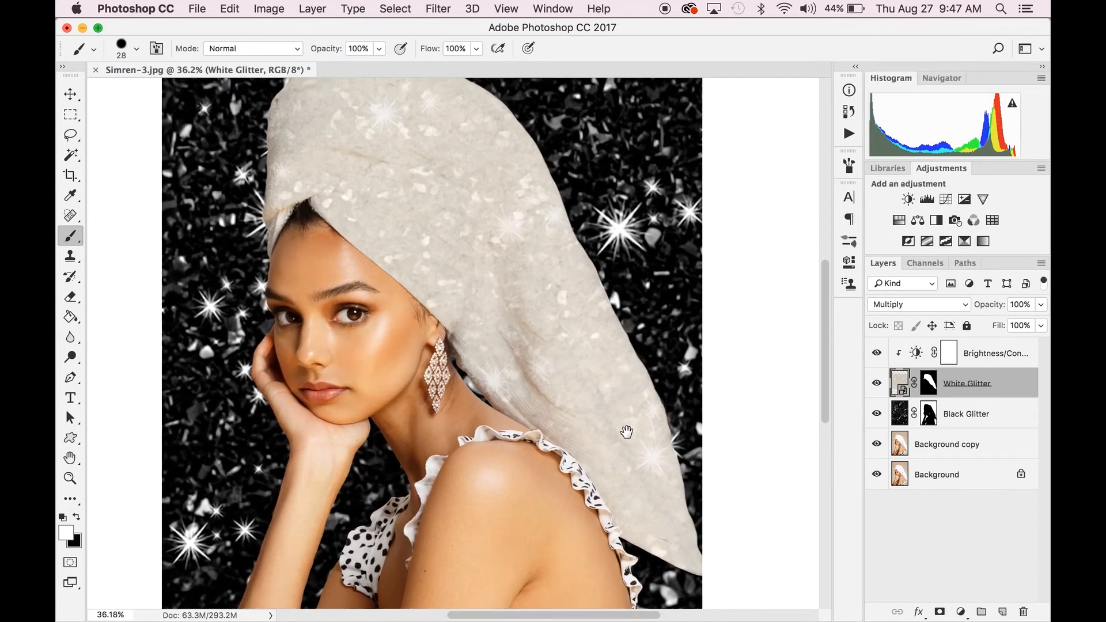
# Compare the Lighten blend mode on the White Glitter layer and switch the layer back to Multiply
pyautogui.click(919, 304)
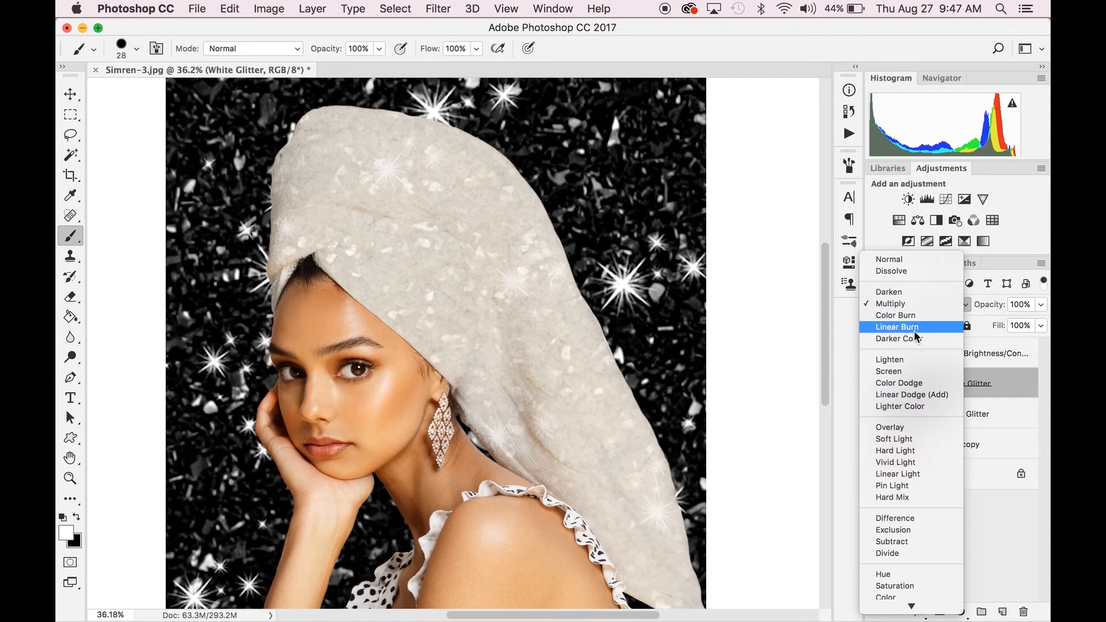
pyautogui.click(911, 360)
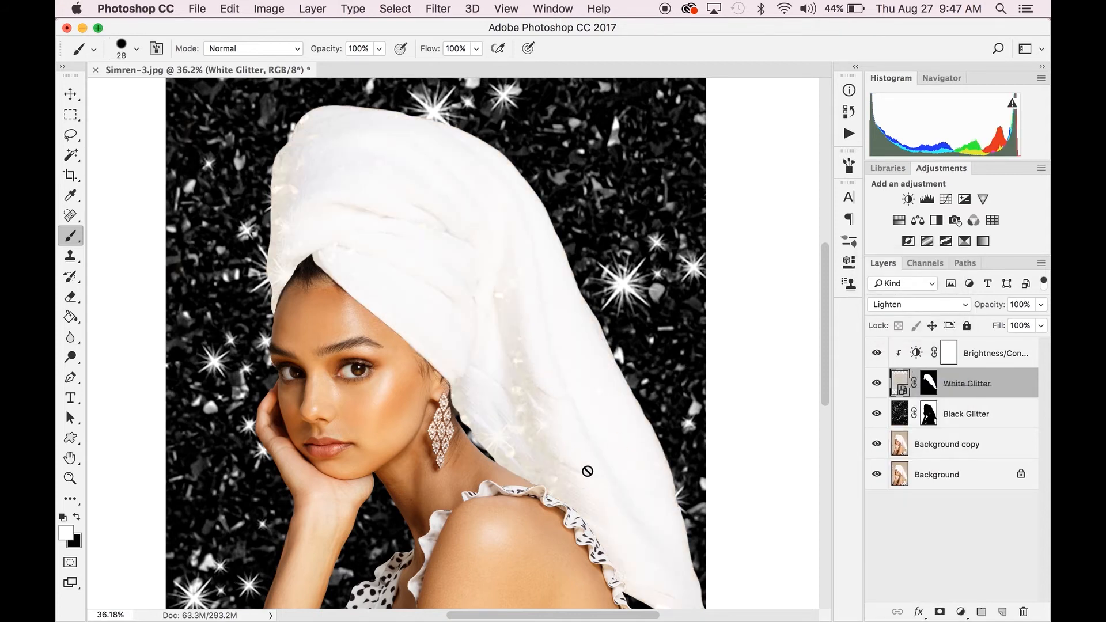
pyautogui.press('super+0')
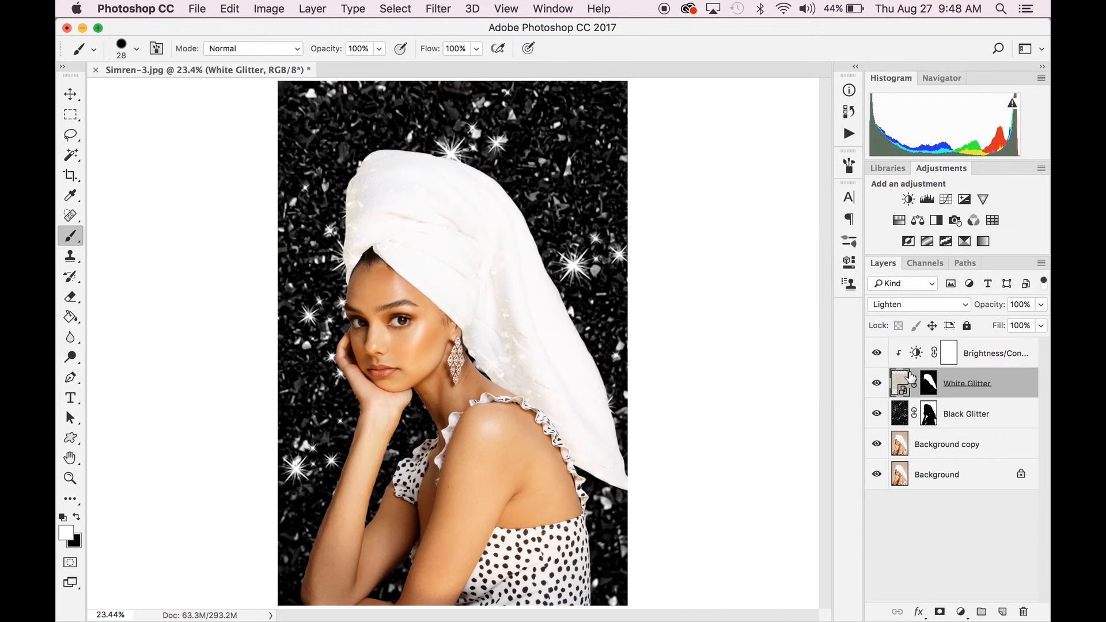
pyautogui.click(929, 304)
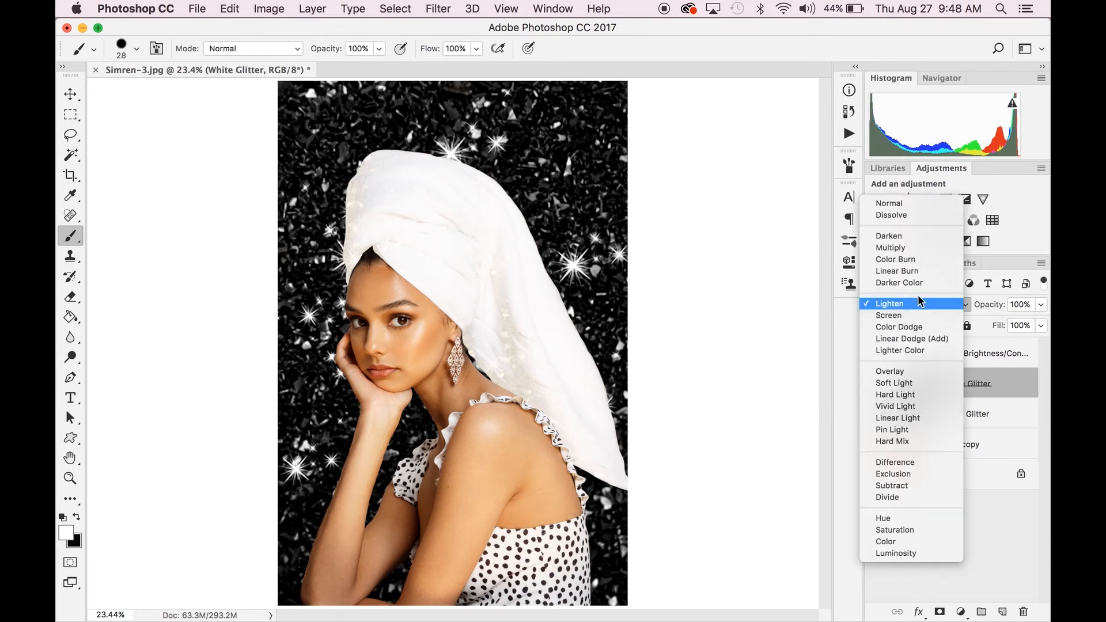
pyautogui.click(902, 248)
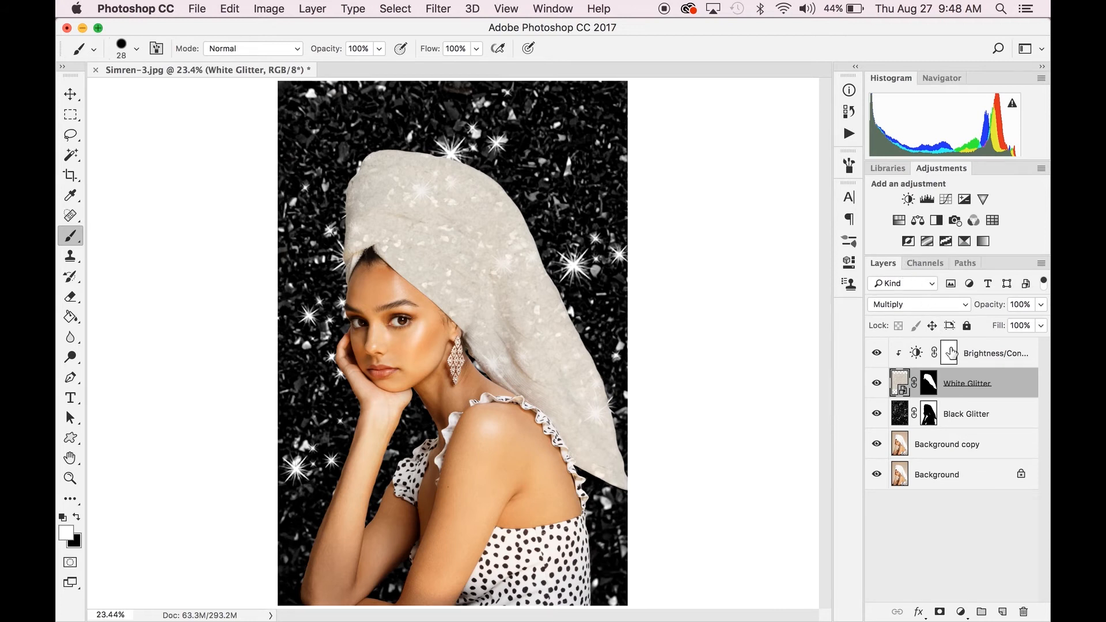
# Compare the towel without its brightness adjustment, and clip a Hue/Saturation adjustment to the White Glitter layer, targeting the towel's Yellows
pyautogui.click(877, 354)
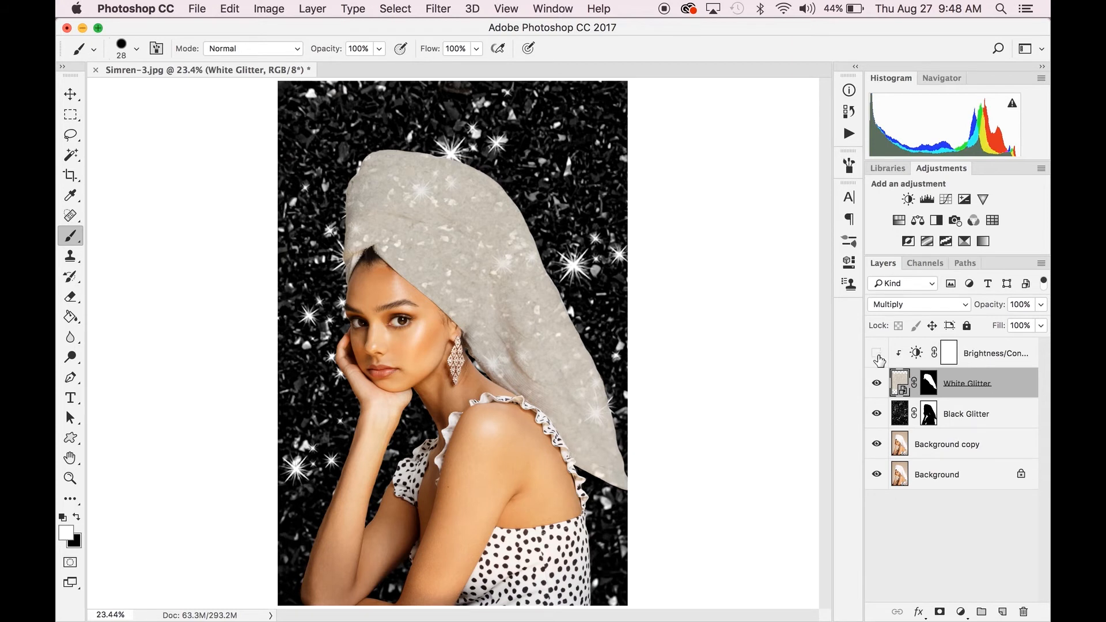
pyautogui.click(877, 354)
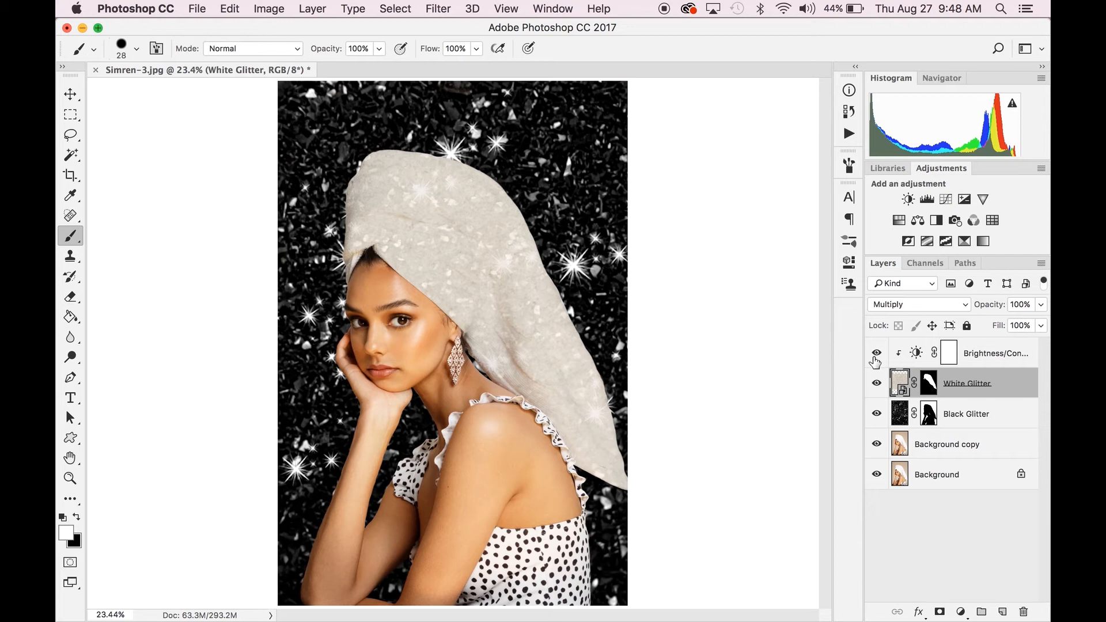
pyautogui.click(899, 220)
pyautogui.click(639, 251)
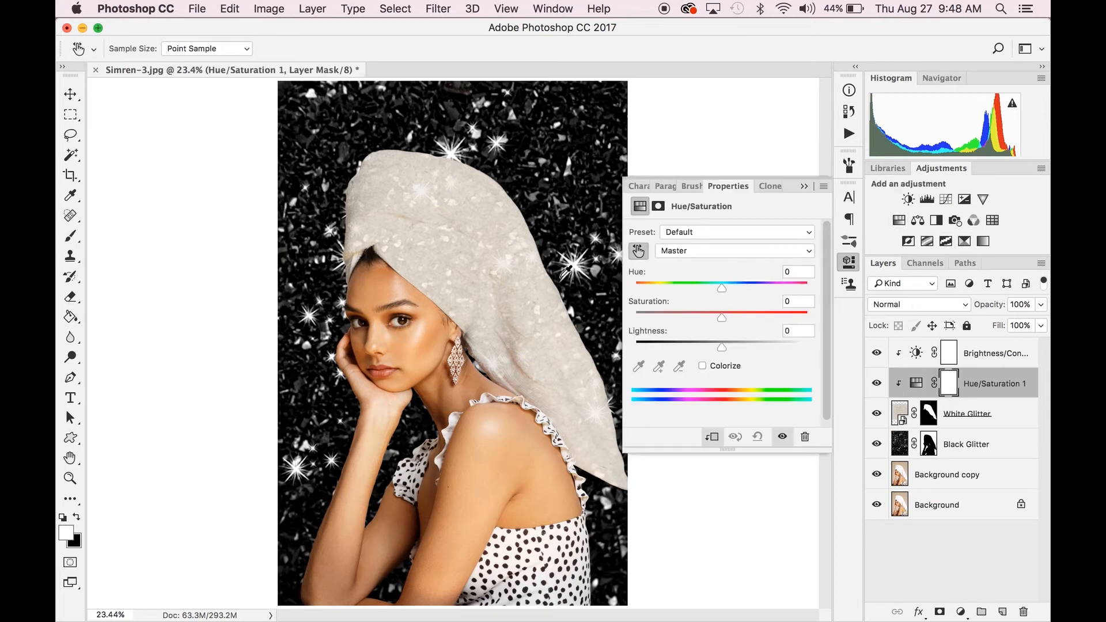
pyautogui.click(513, 288)
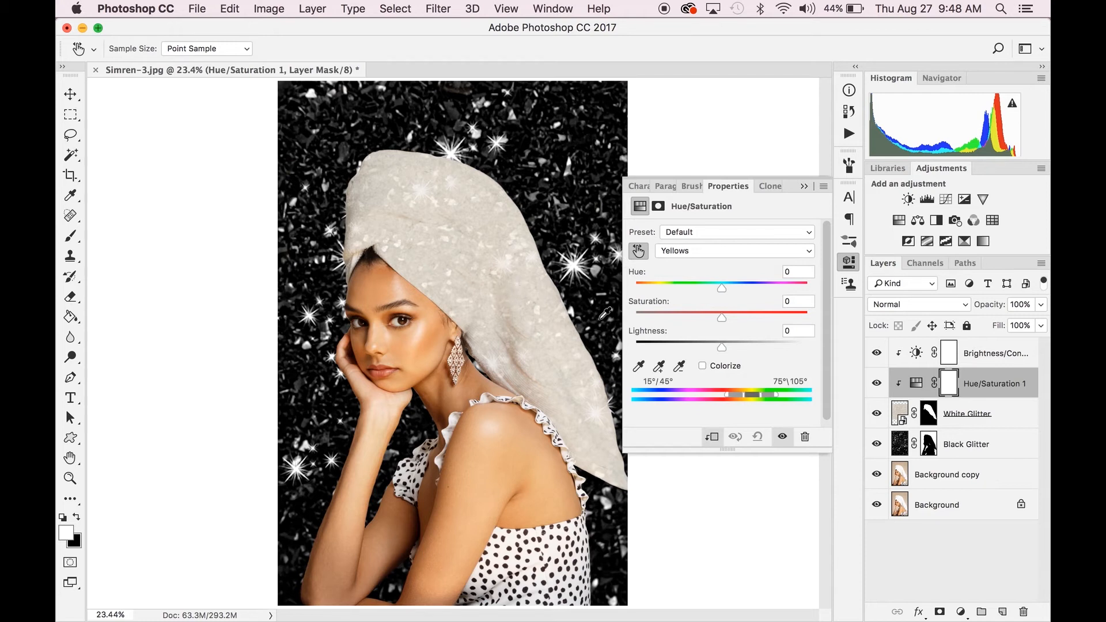
# Set the Yellows saturation to -43 and raise their lightness beyond +66 to whiten the towel
pyautogui.moveTo(722, 347); pyautogui.dragTo(779, 345)
pyautogui.moveTo(722, 318); pyautogui.dragTo(685, 318)
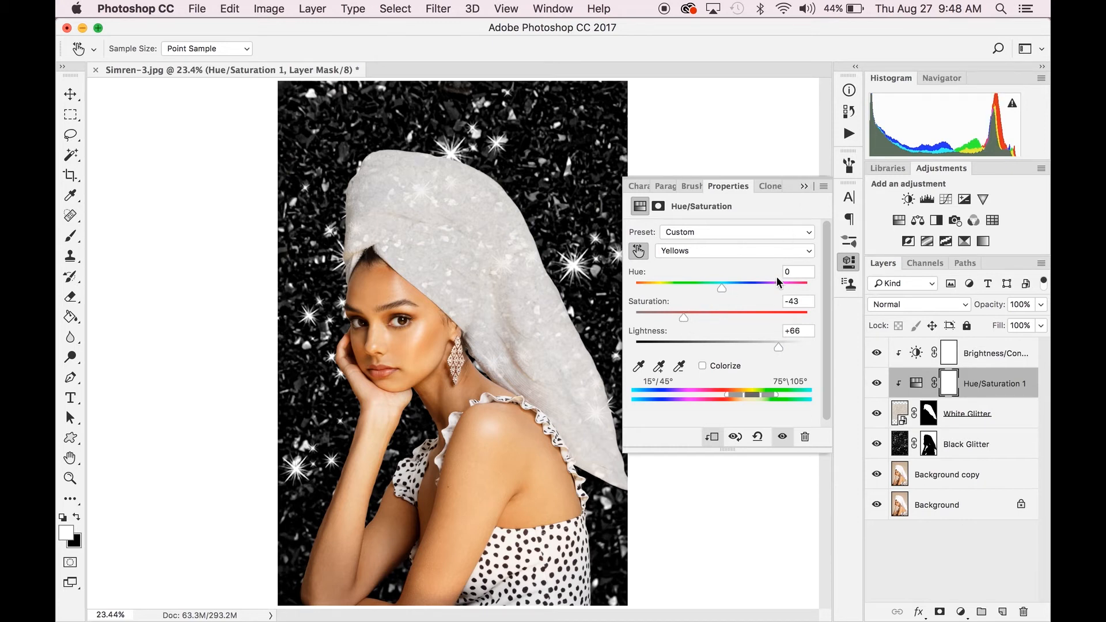
pyautogui.moveTo(778, 347); pyautogui.dragTo(816, 346)
pyautogui.click(804, 186)
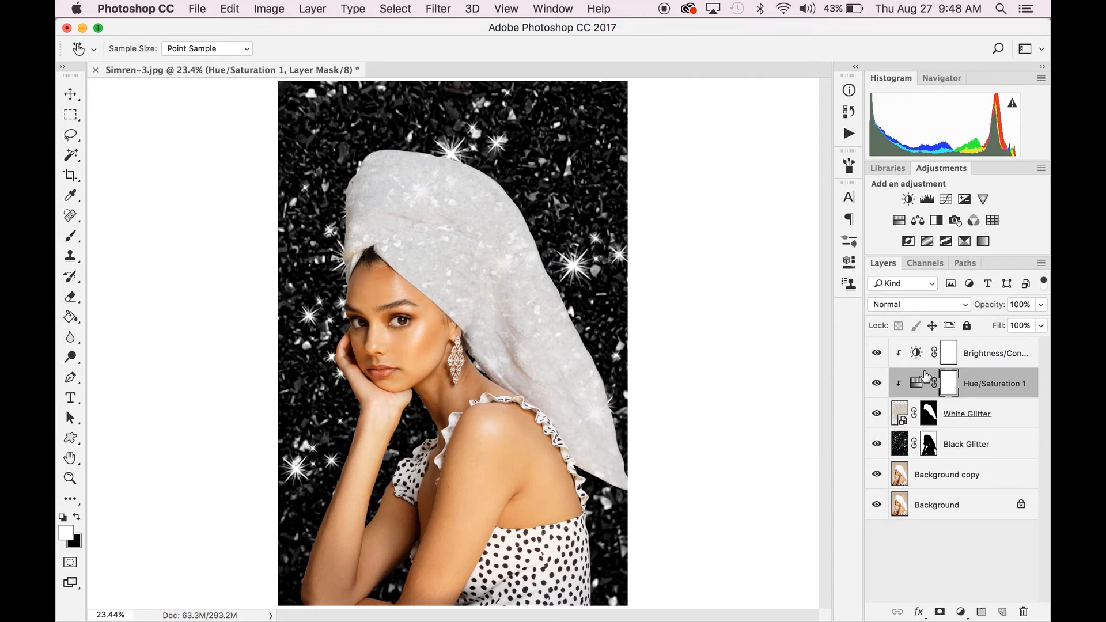
# Compare the full glitter composite with the original Background photo, restoring all layers
pyautogui.scroll(-2, 681, 370)
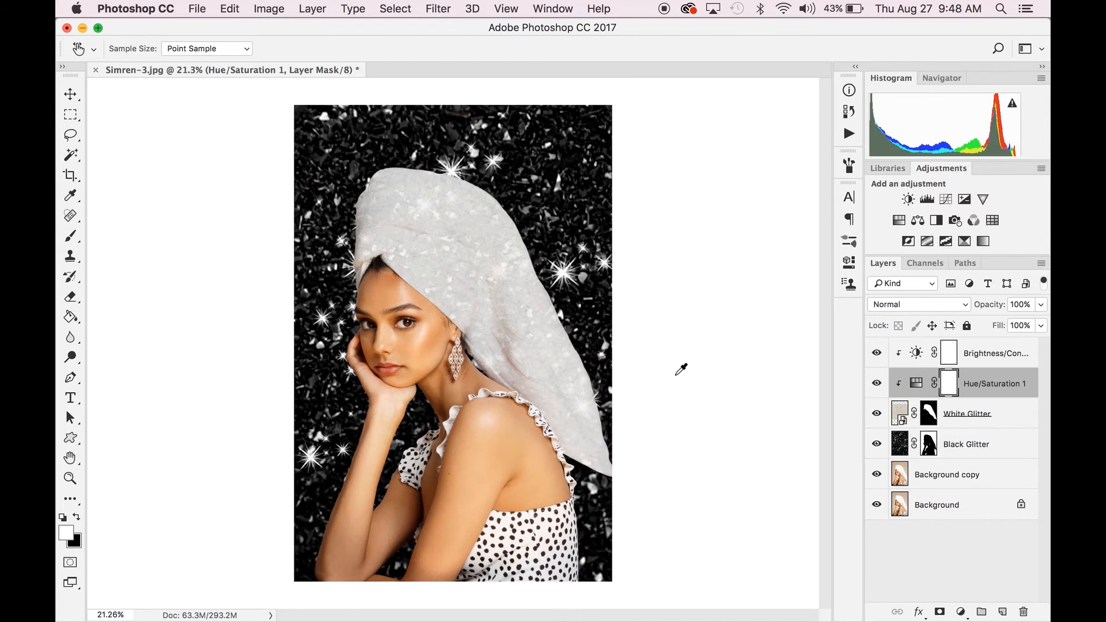
pyautogui.press('super+0')
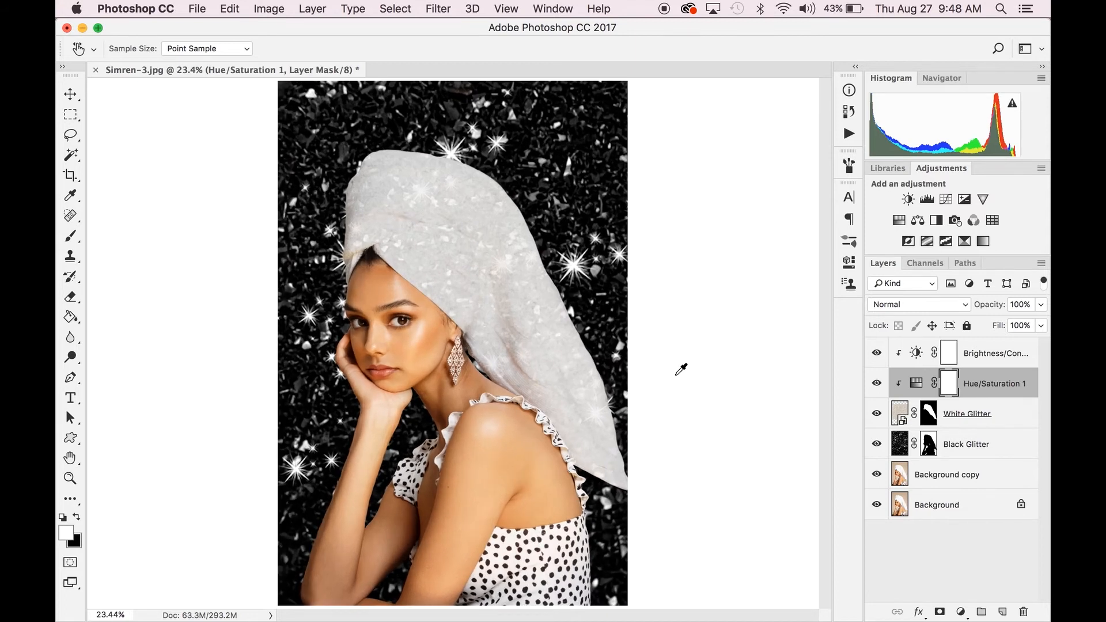
pyautogui.keyDown('alt'); pyautogui.click(877, 505); pyautogui.keyUp('alt')
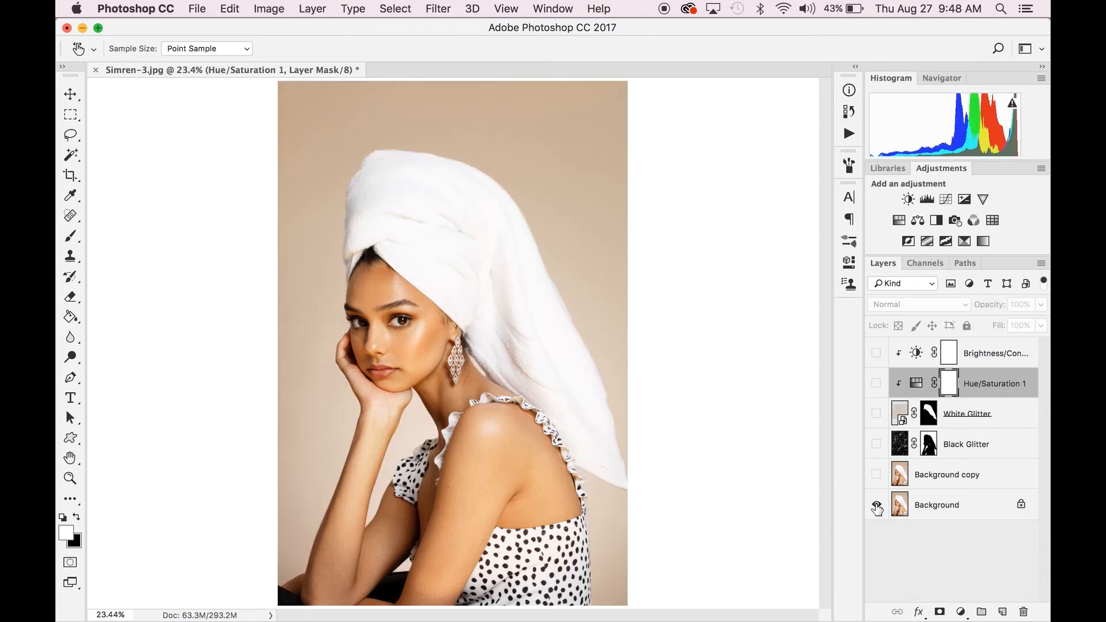
pyautogui.keyDown('alt'); pyautogui.click(877, 506); pyautogui.keyUp('alt')
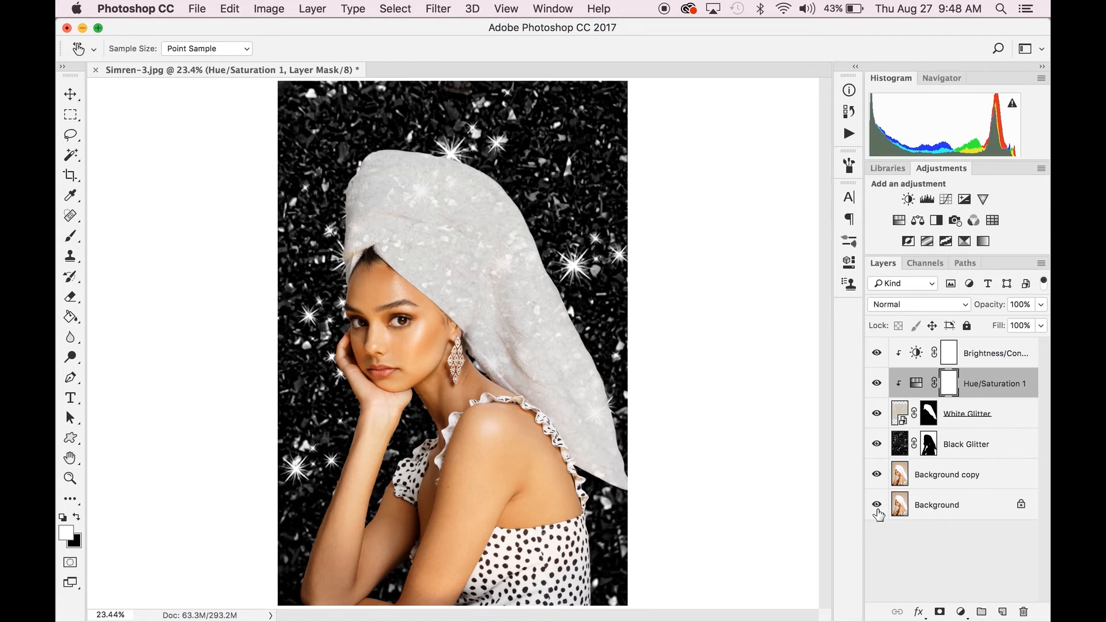
pyautogui.keyDown('alt'); pyautogui.click(877, 510); pyautogui.keyUp('alt')
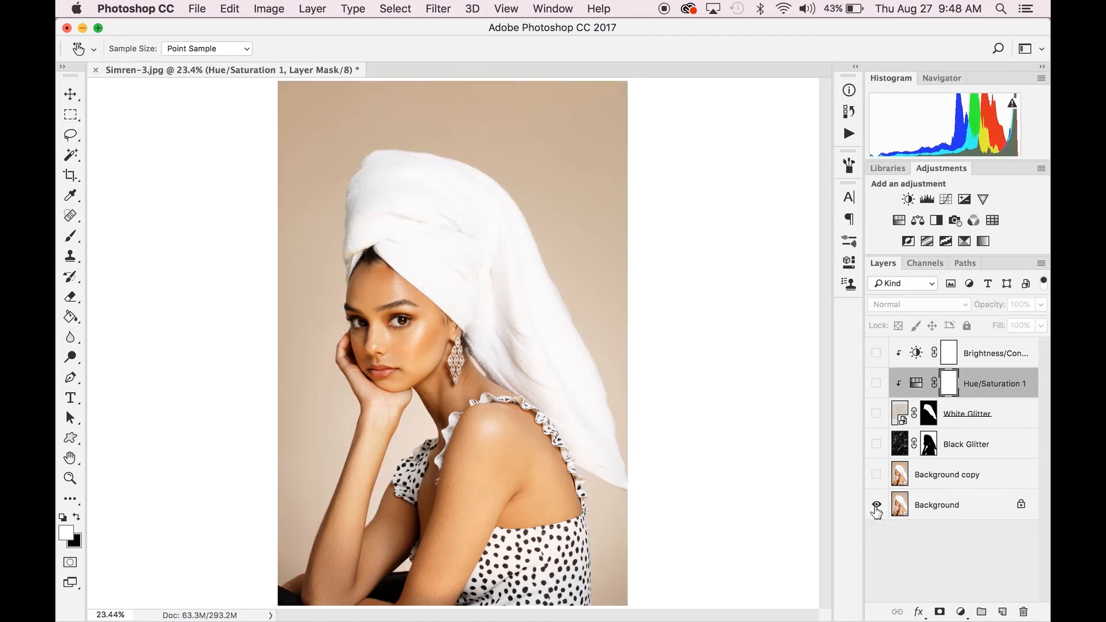
pyautogui.keyDown('alt'); pyautogui.click(877, 510); pyautogui.keyUp('alt')
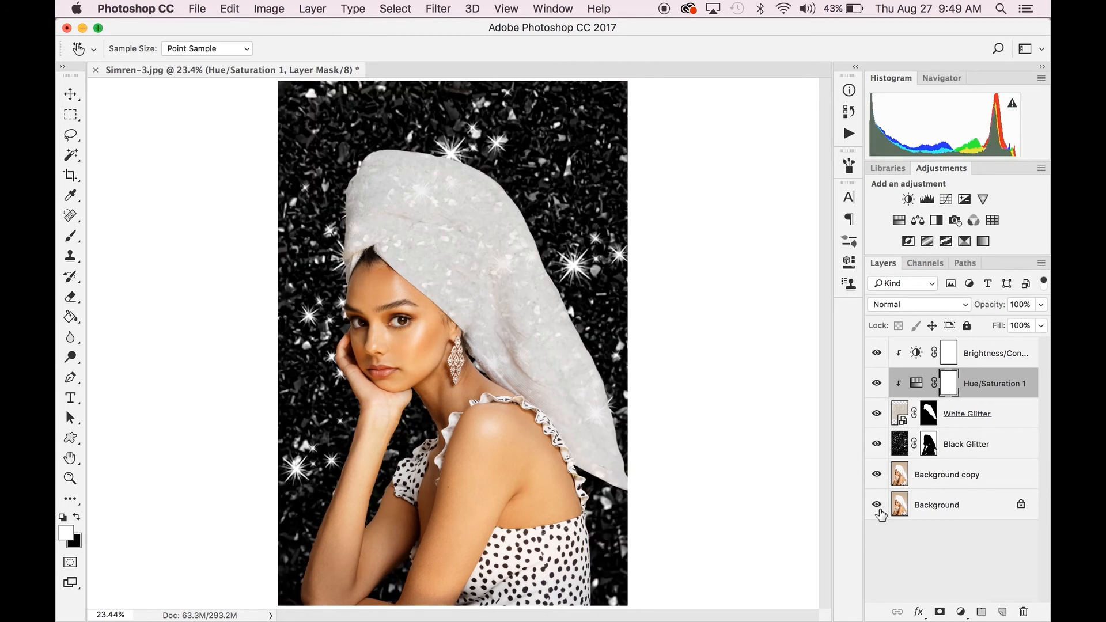
# Add an Exposure adjustment at the top of the layer stack with an offset of +0.0426 and gamma correction of 0.93
pyautogui.click(991, 358)
pyautogui.press('b')
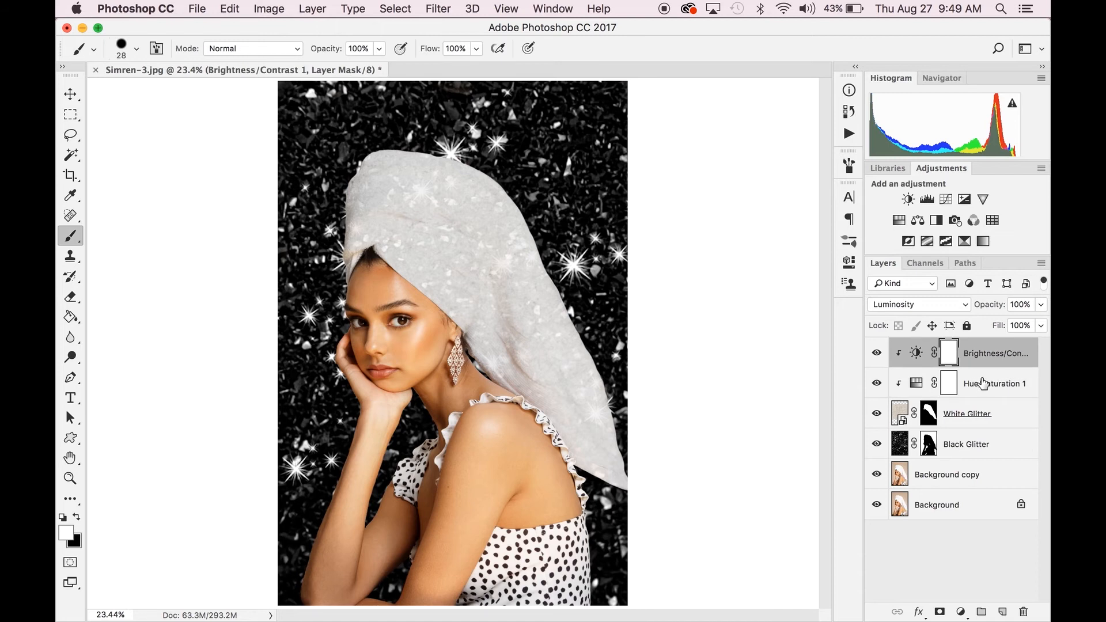
pyautogui.click(965, 200)
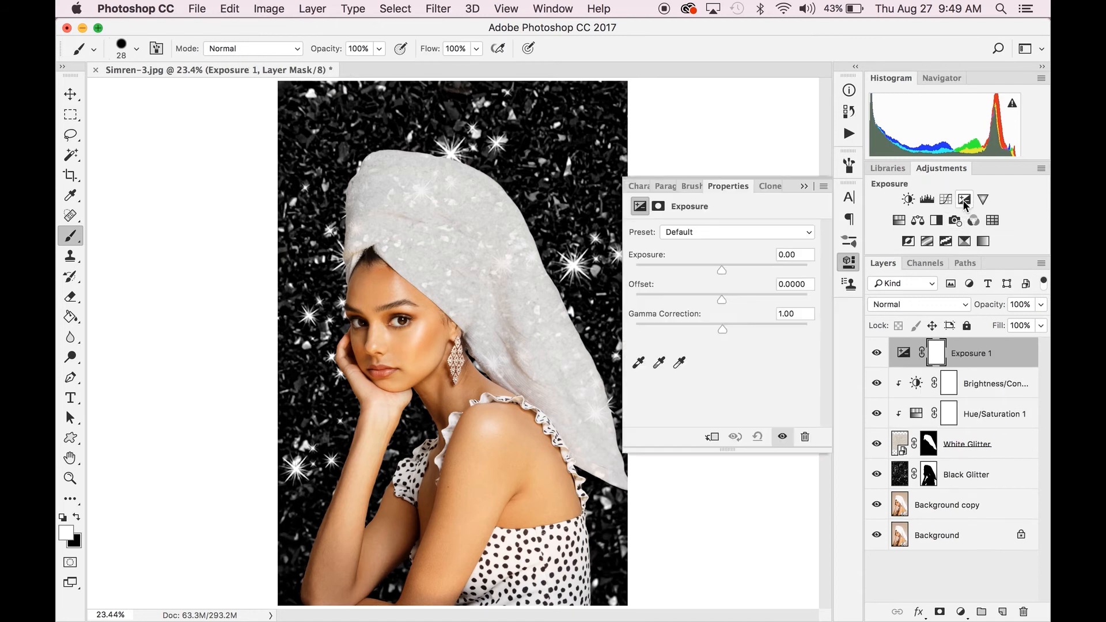
pyautogui.moveTo(722, 300); pyautogui.dragTo(728, 299)
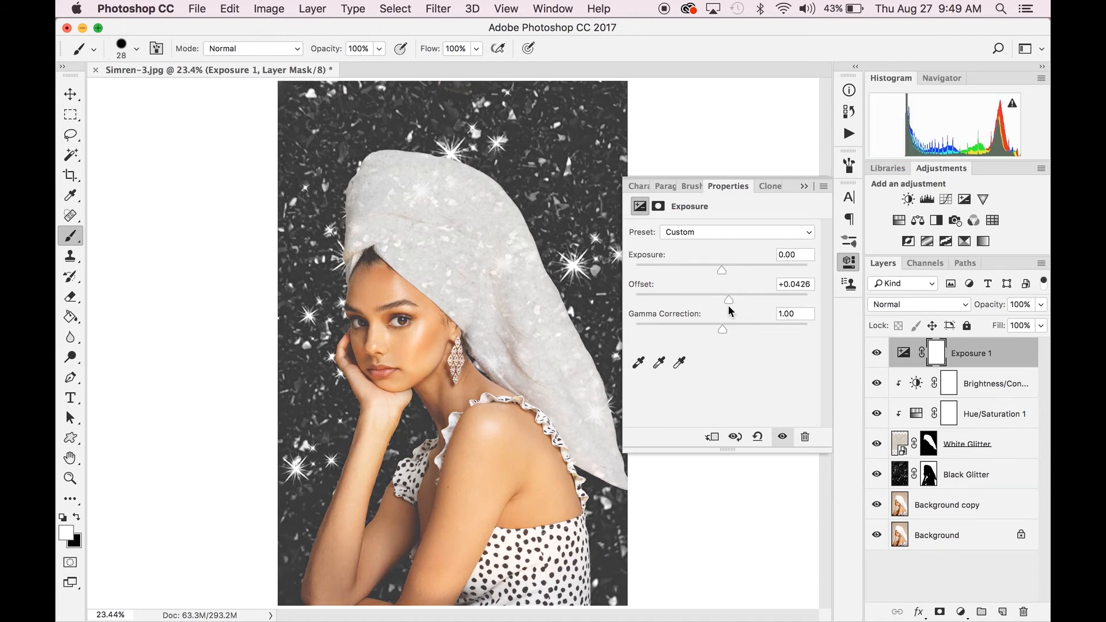
pyautogui.moveTo(722, 329); pyautogui.dragTo(725, 330)
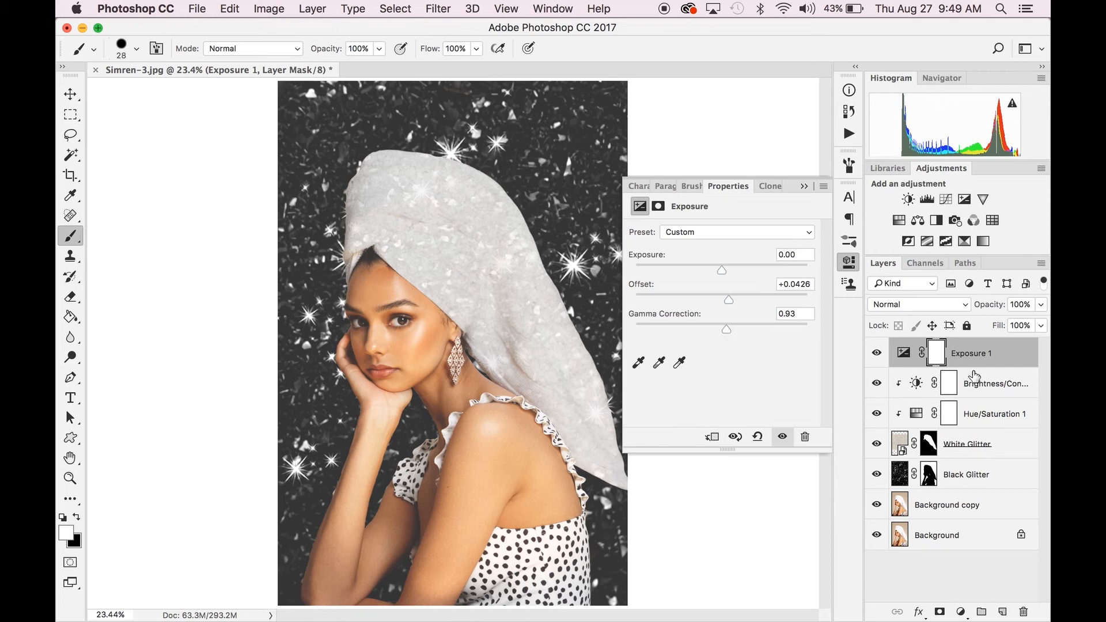
# Move the Exposure adjustment directly below the Black Glitter layer and set its offset to +0.0202
pyautogui.moveTo(990, 362); pyautogui.dragTo(988, 489)
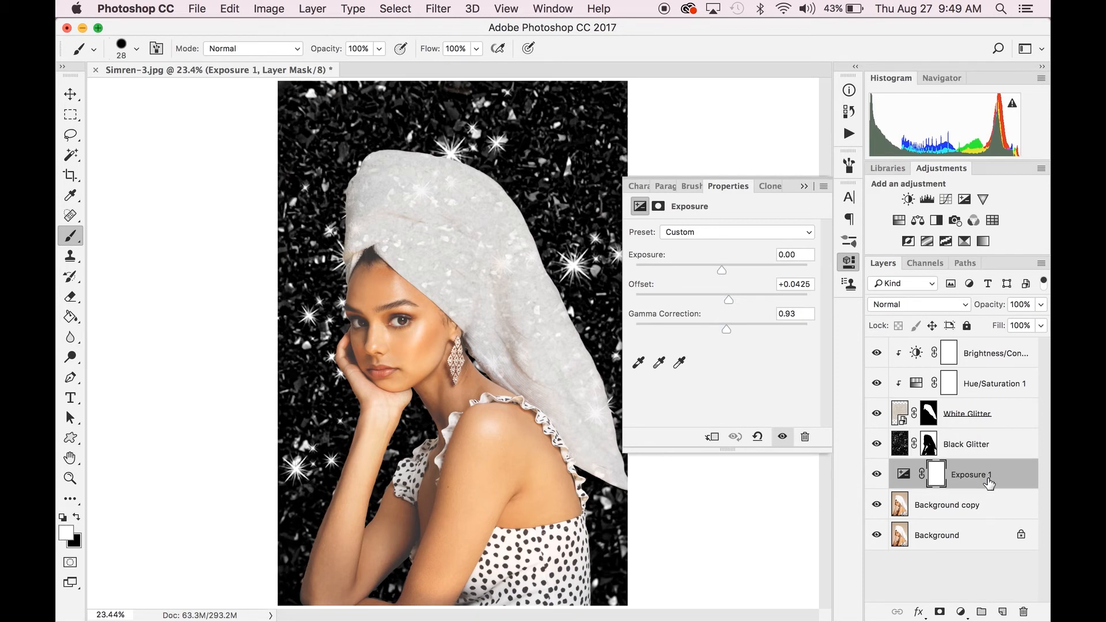
pyautogui.moveTo(989, 483)
pyautogui.mouseDown()
pyautogui.moveTo(975, 349)
pyautogui.moveTo(998, 358)
pyautogui.moveTo(996, 488)
pyautogui.mouseUp()
pyautogui.moveTo(728, 299); pyautogui.dragTo(727, 299)
pyautogui.moveTo(727, 327); pyautogui.dragTo(725, 299)
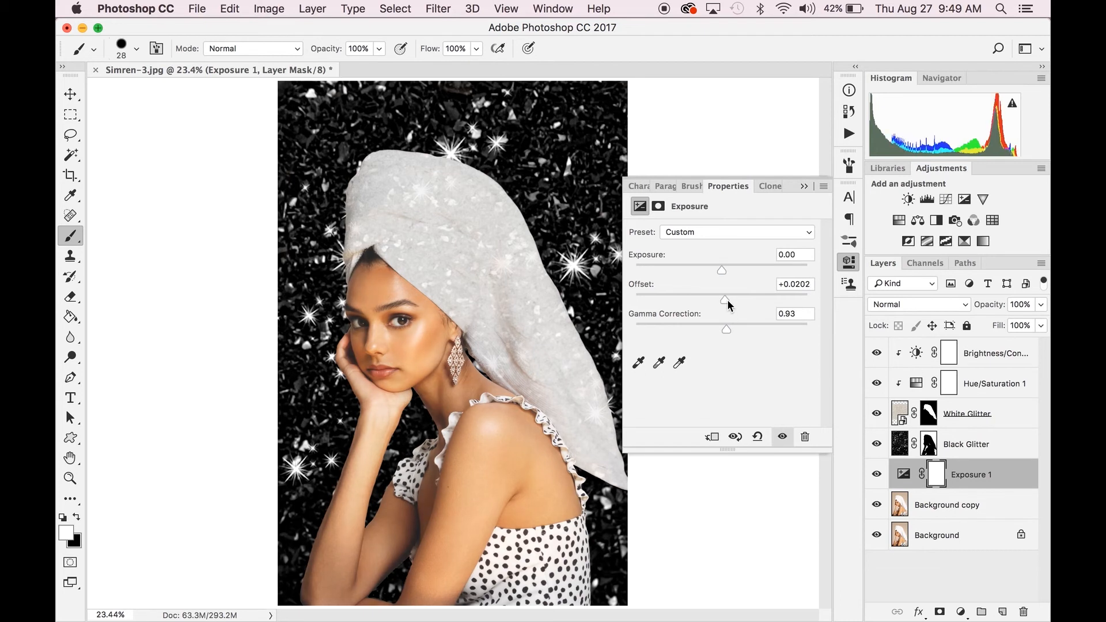
# Set the Exposure offset to +0.0247, and compare the result with the adjustment hidden and with the original photo
pyautogui.click(782, 437)
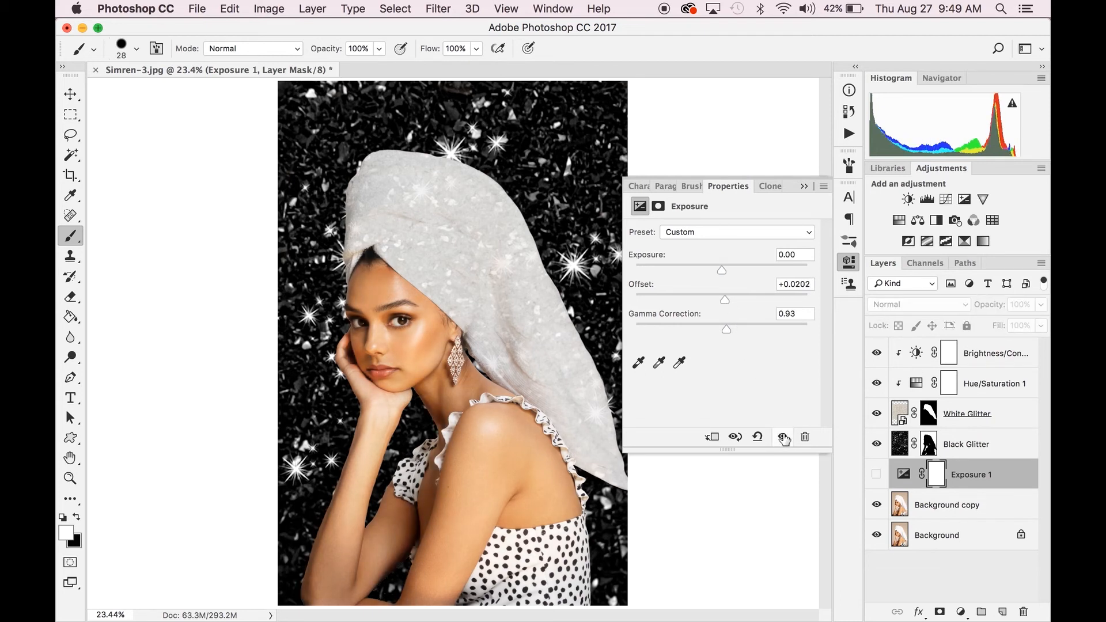
pyautogui.click(782, 437)
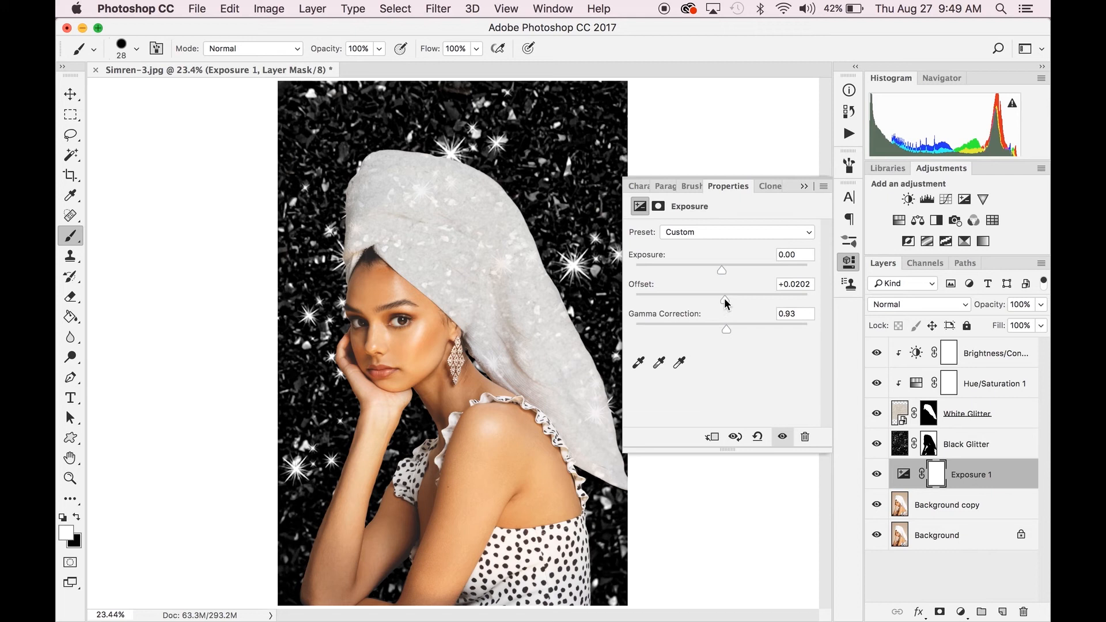
pyautogui.moveTo(725, 299); pyautogui.dragTo(726, 299)
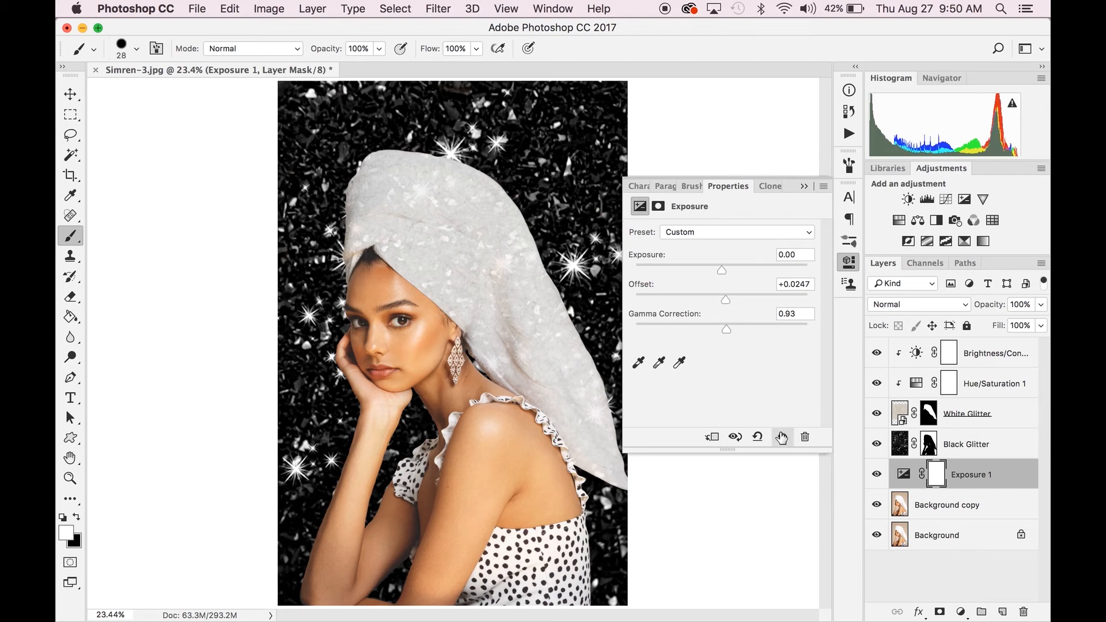
pyautogui.click(782, 438)
pyautogui.click(781, 438)
pyautogui.click(803, 187)
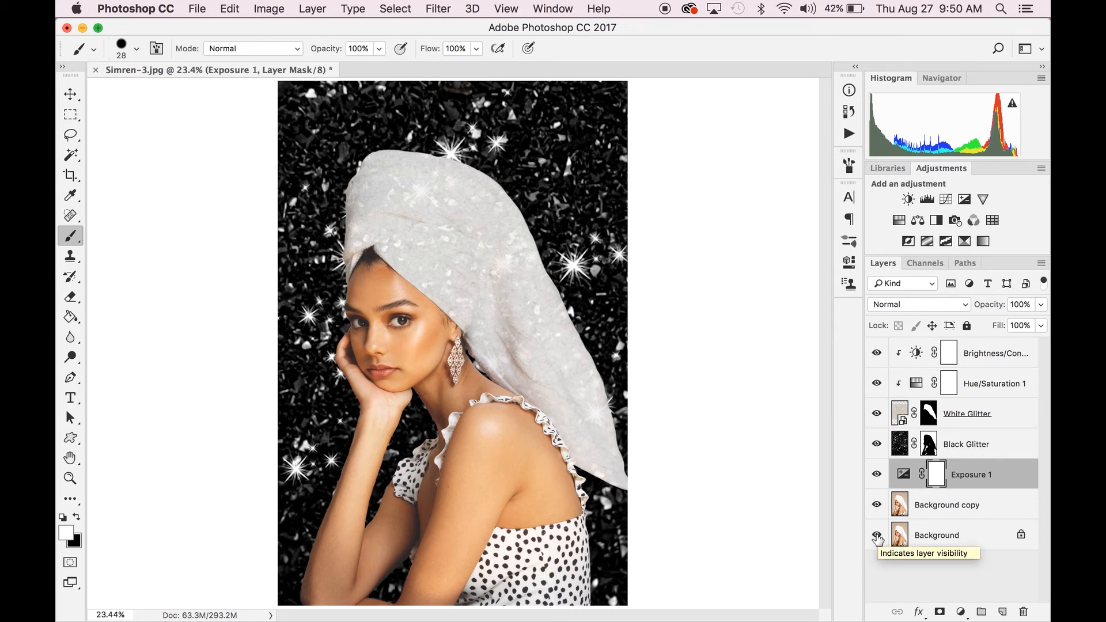
pyautogui.keyDown('alt'); pyautogui.click(877, 536); pyautogui.keyUp('alt')
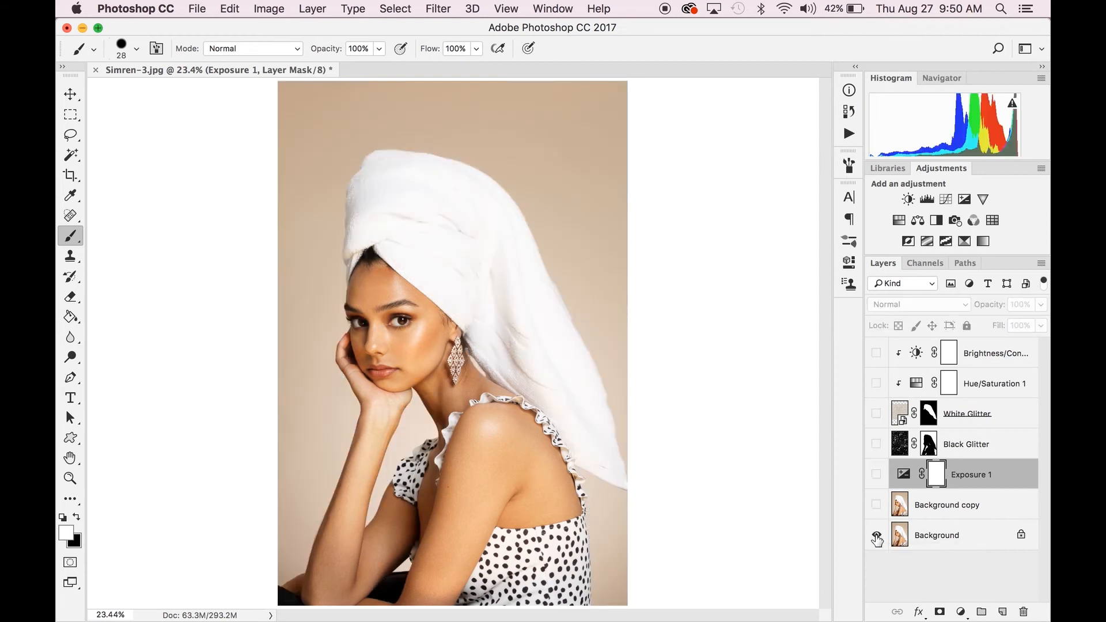
pyautogui.keyDown('alt'); pyautogui.click(877, 536); pyautogui.keyUp('alt')
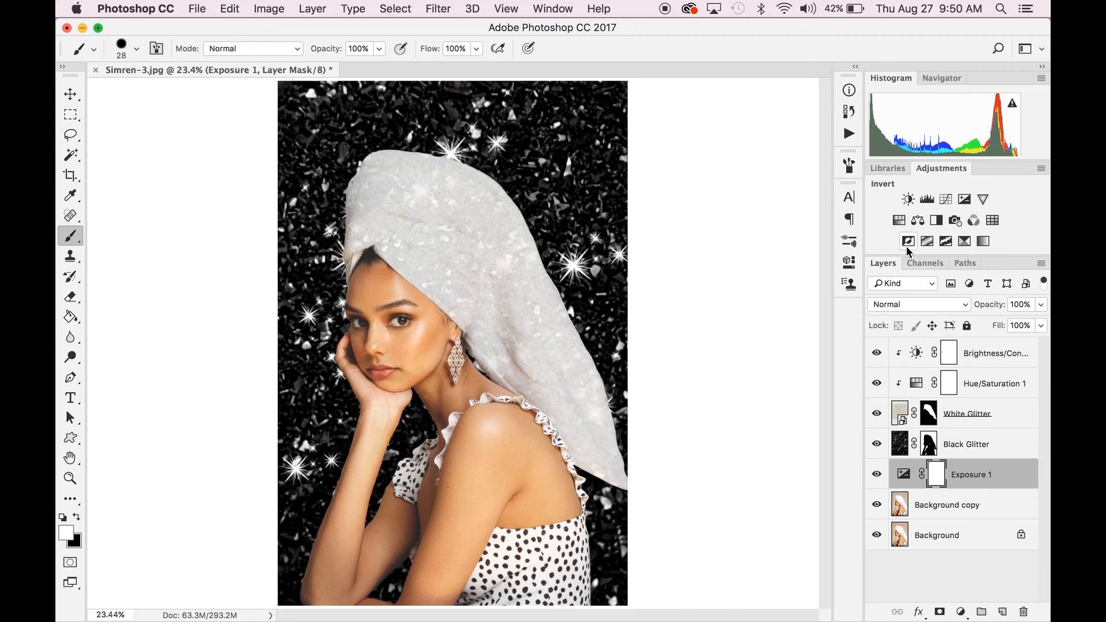
# Add a Brightness/Contrast adjustment at the top of the stack with brightness 6 and contrast 11, in Luminosity blend mode
pyautogui.click(908, 199)
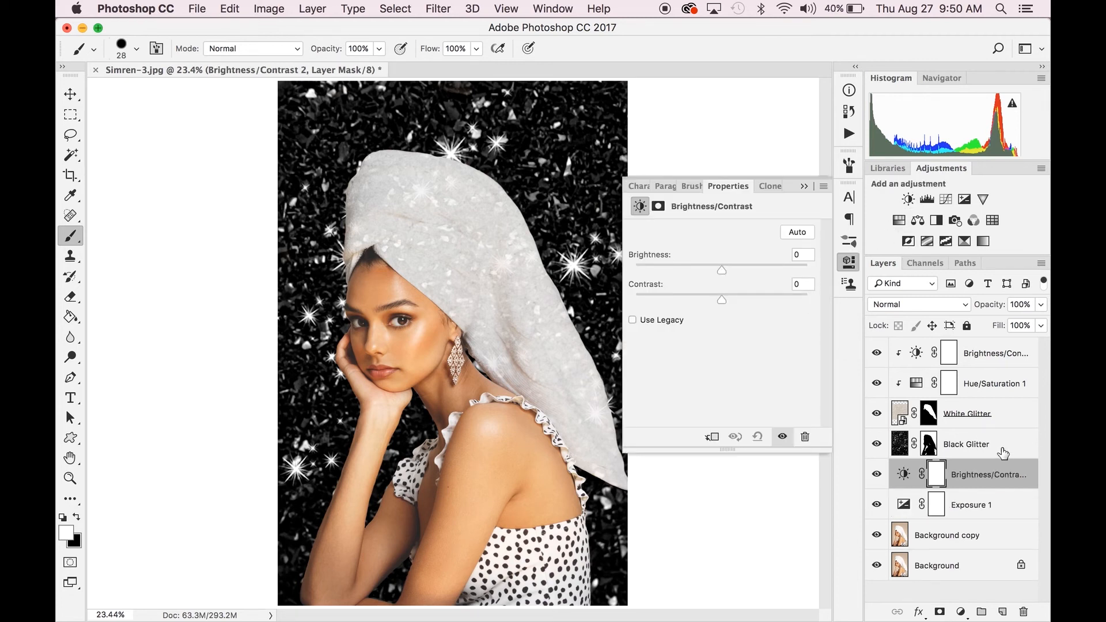
pyautogui.moveTo(1001, 475); pyautogui.dragTo(991, 346)
pyautogui.moveTo(722, 300); pyautogui.dragTo(724, 271)
pyautogui.click(897, 304)
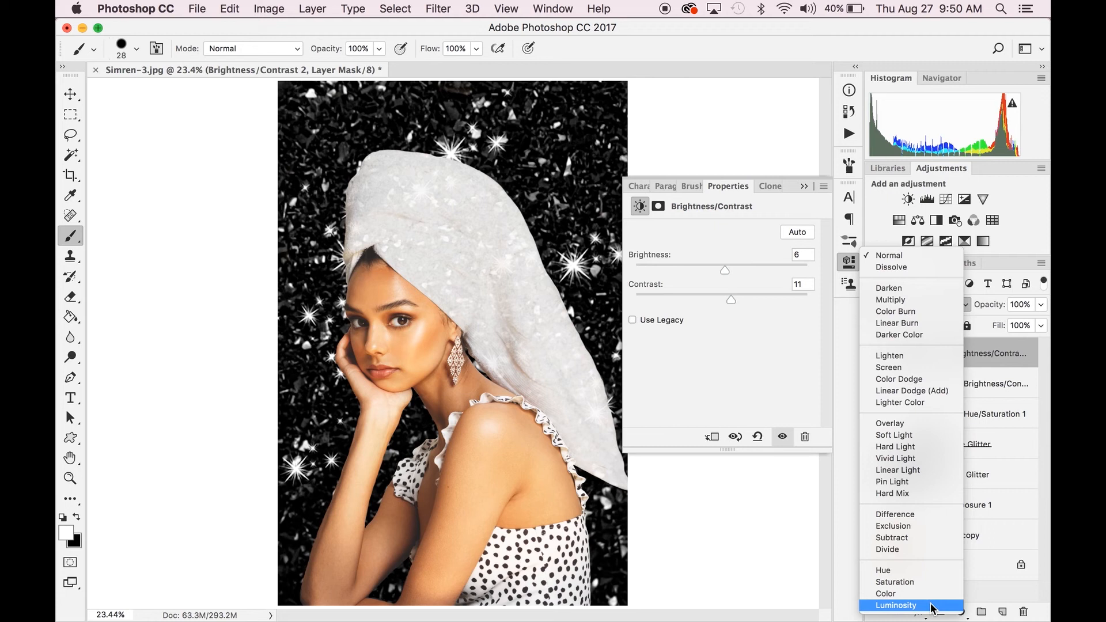
pyautogui.click(936, 615)
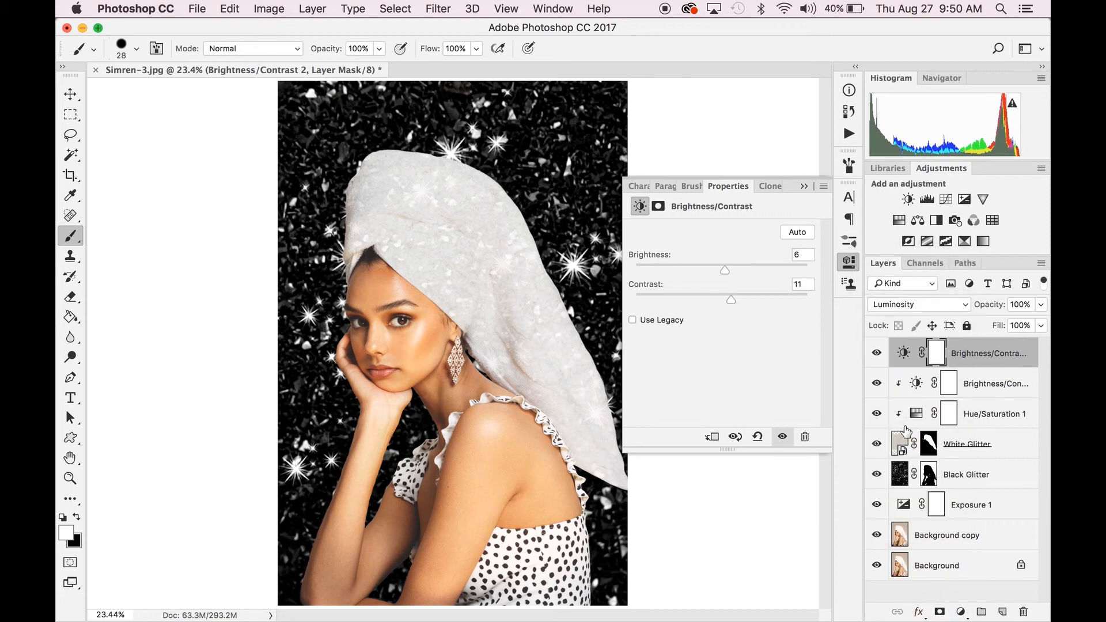
# Compare the composite without the top Brightness/Contrast adjustment and against the original Background photo
pyautogui.click(876, 355)
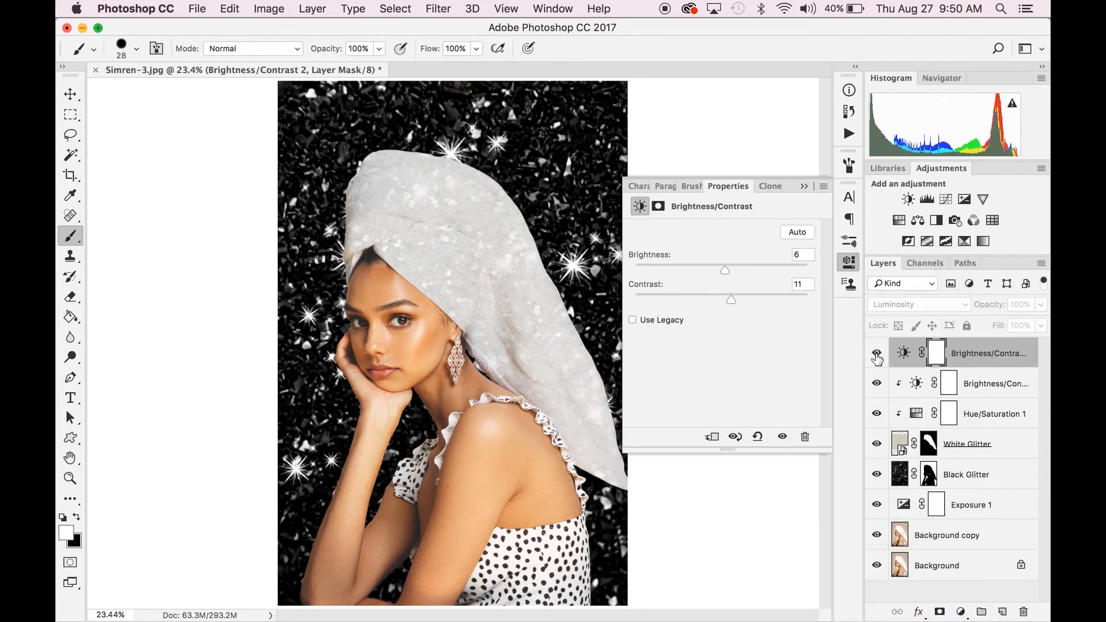
pyautogui.click(877, 356)
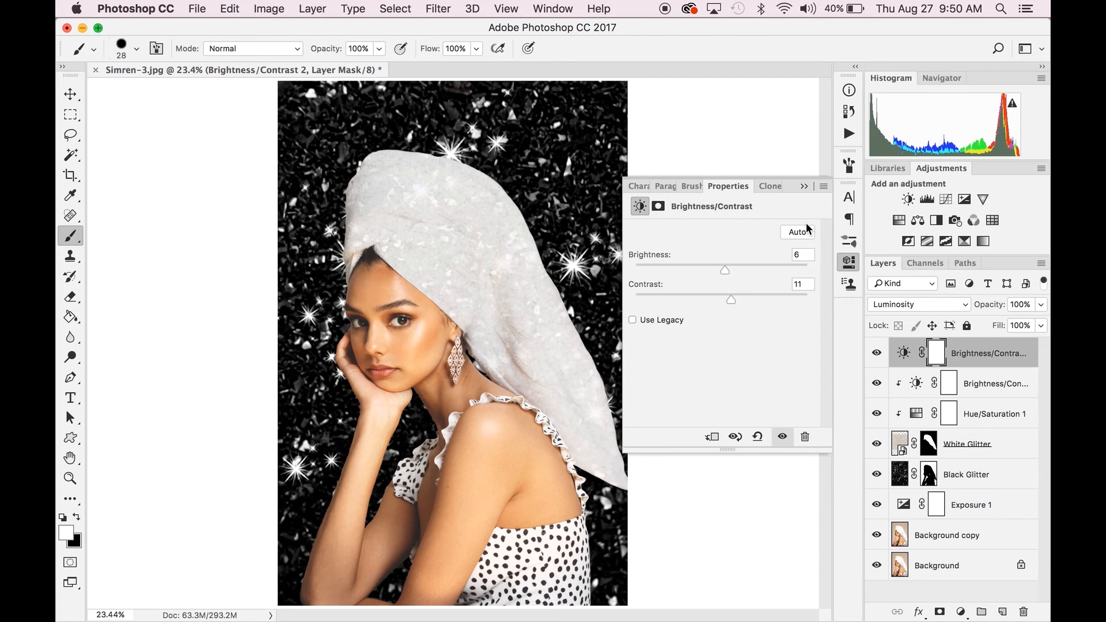
pyautogui.click(804, 186)
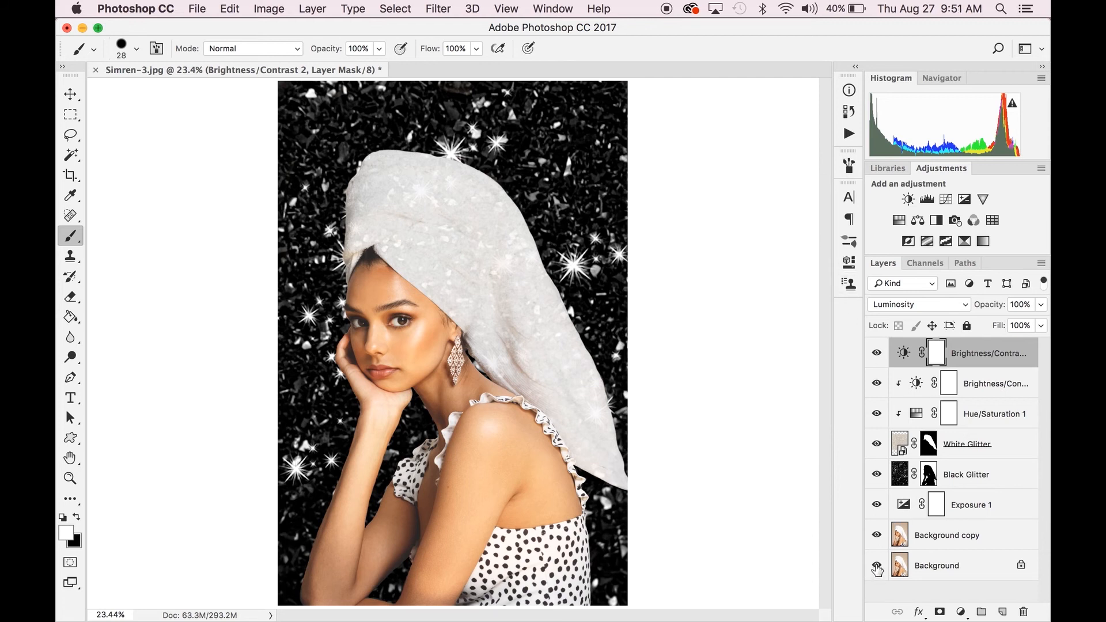
pyautogui.keyDown('alt'); pyautogui.click(877, 569); pyautogui.keyUp('alt')
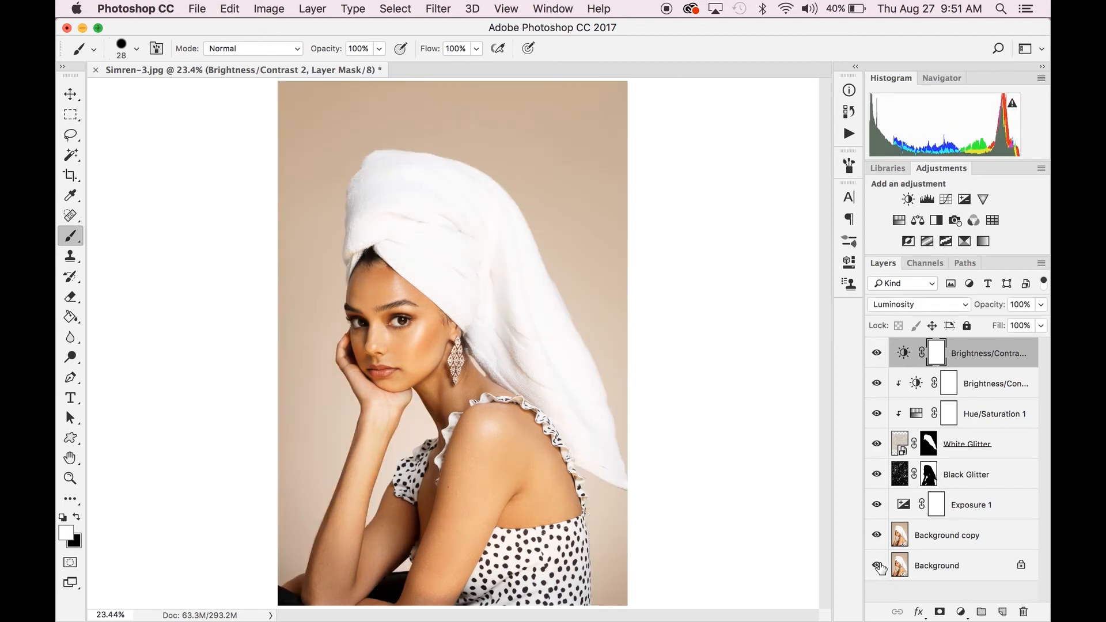
pyautogui.keyDown('alt'); pyautogui.click(878, 569); pyautogui.keyUp('alt')
# Stamp all visible layers into a new top layer and render a 105mm Prime lens flare at 100% brightness on the large star beside the towel
pyautogui.press('super+alt+shift+e')
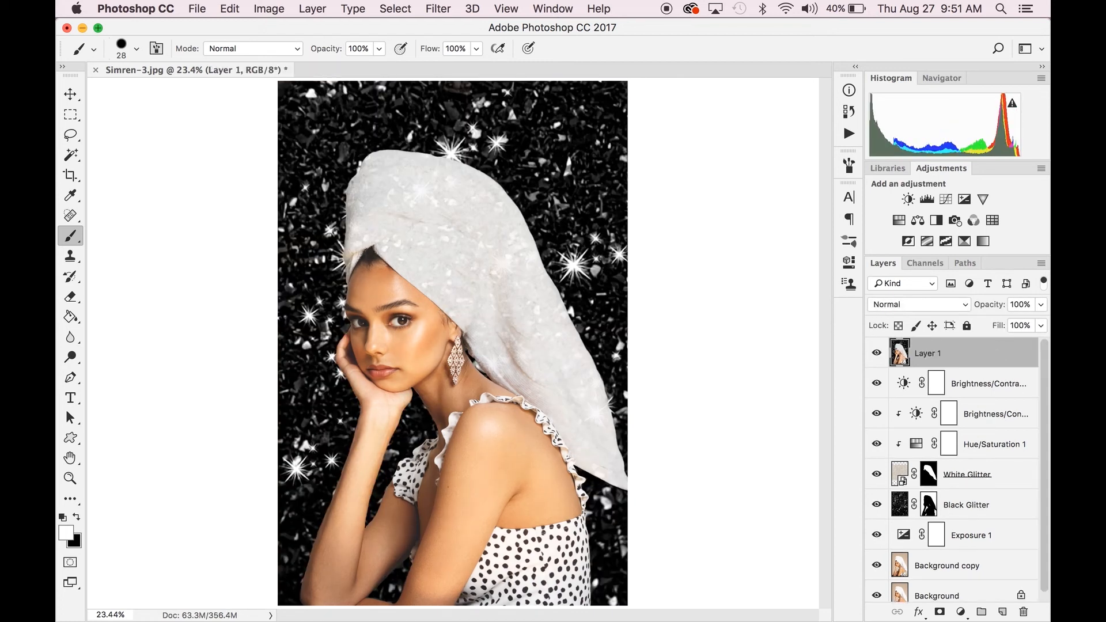
pyautogui.click(438, 9)
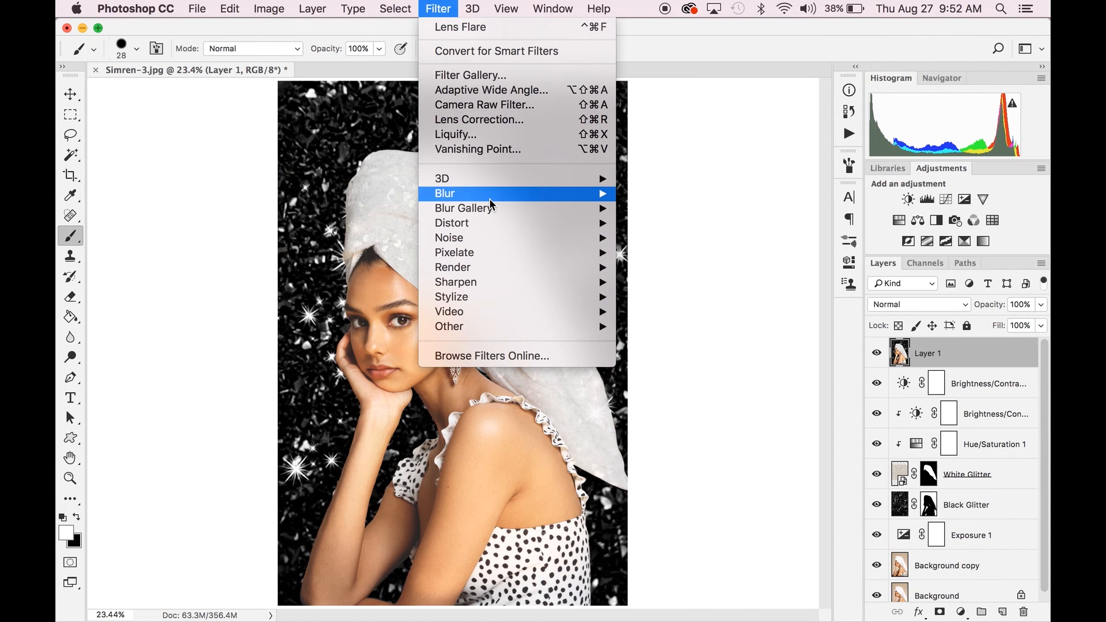
pyautogui.moveTo(503, 267)
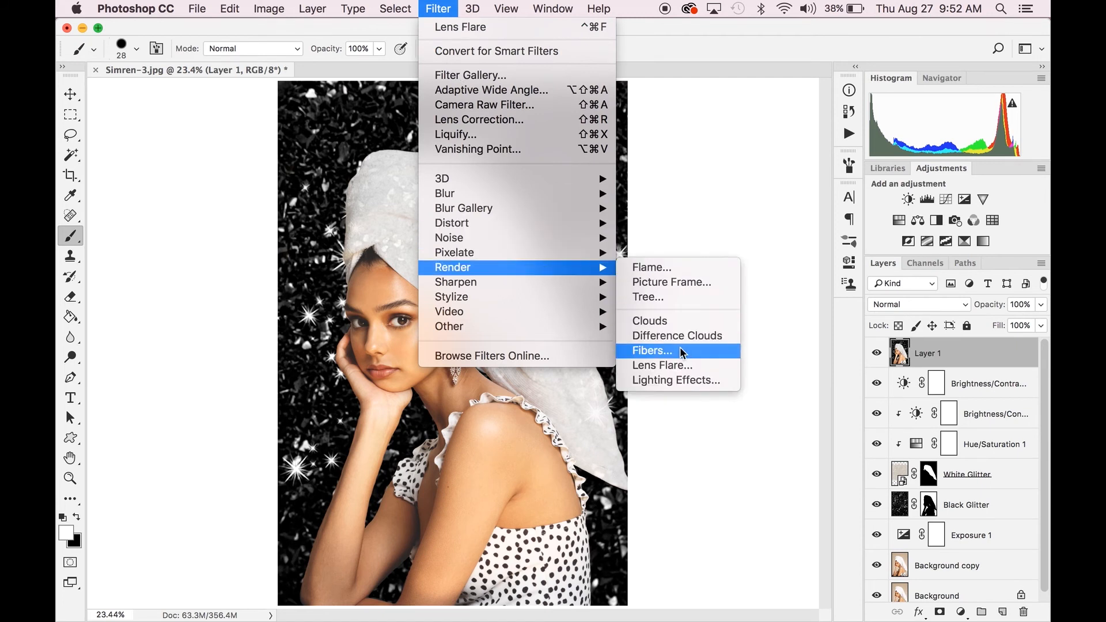
pyautogui.click(680, 368)
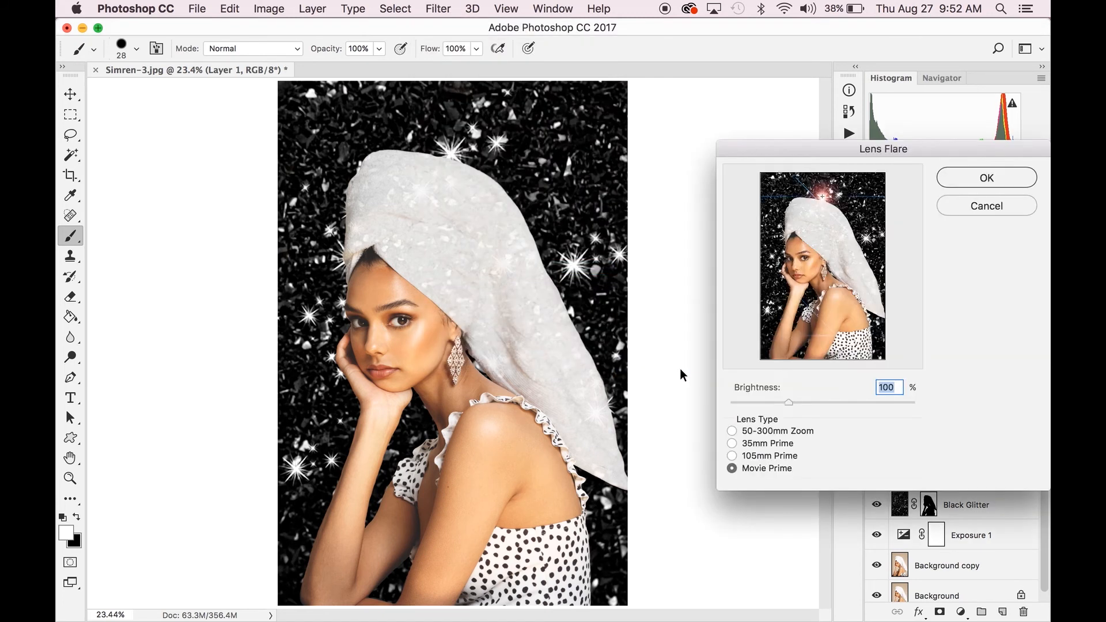
pyautogui.click(733, 457)
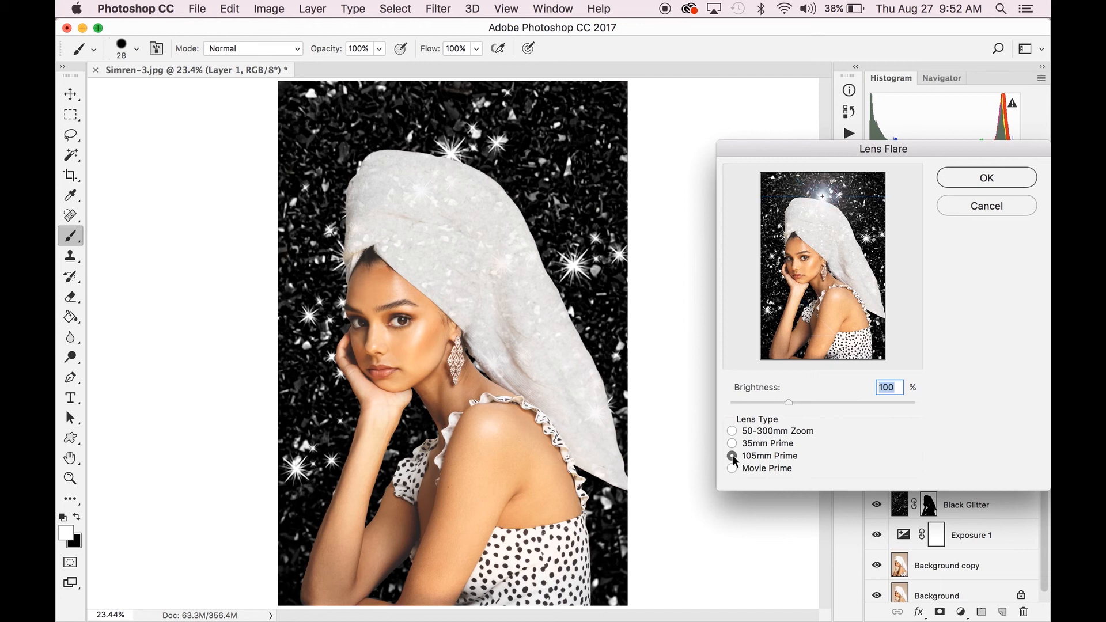
pyautogui.click(866, 239)
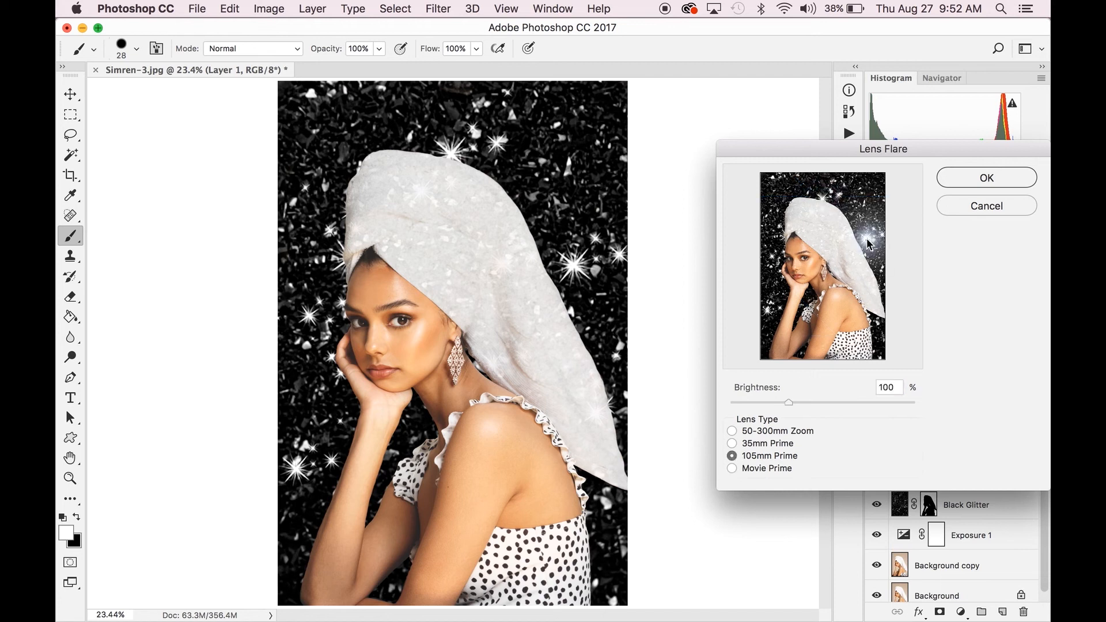
pyautogui.click(974, 178)
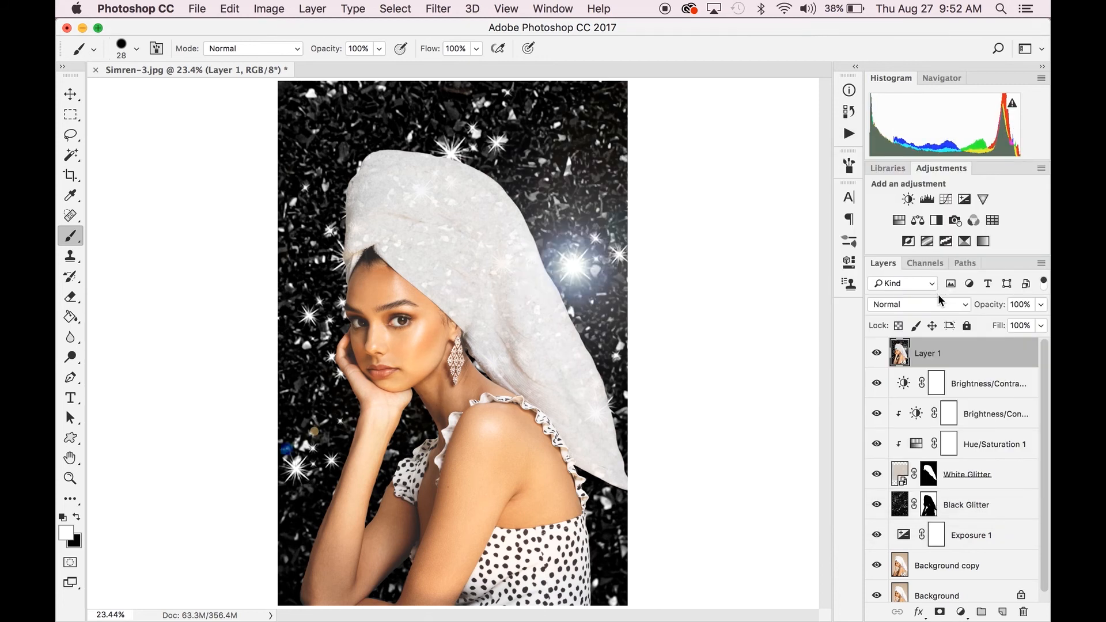
# Lower the flare layer's opacity to 58% and compare the image with the layer hidden and shown
pyautogui.click(877, 354)
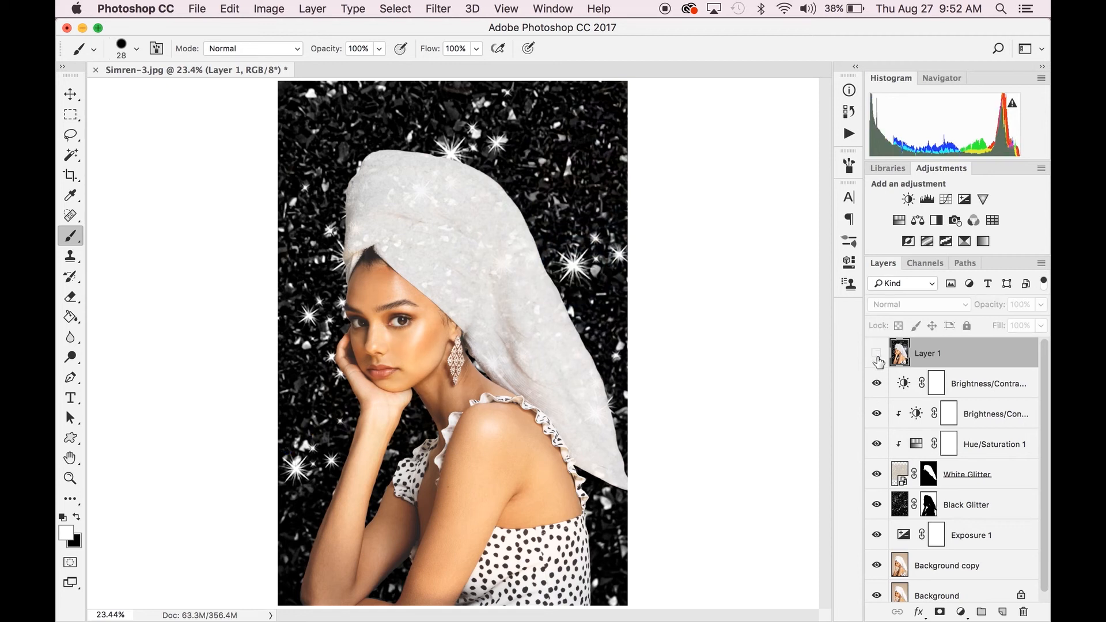
pyautogui.click(877, 355)
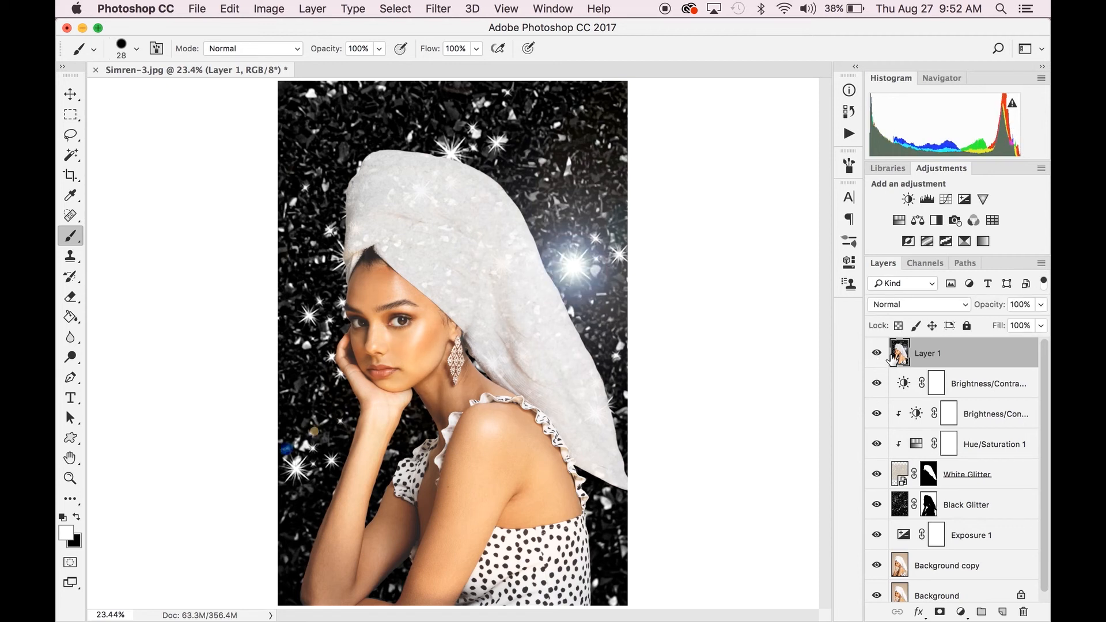
pyautogui.moveTo(995, 309); pyautogui.dragTo(906, 365)
pyautogui.click(877, 354)
pyautogui.click(877, 354)
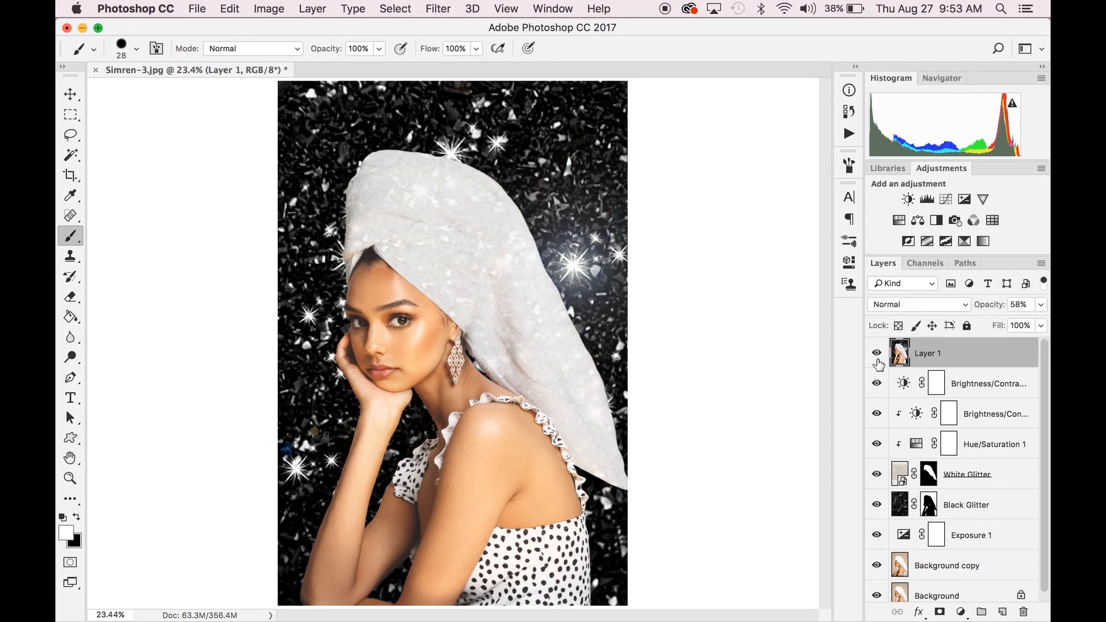
pyautogui.click(877, 359)
pyautogui.click(878, 361)
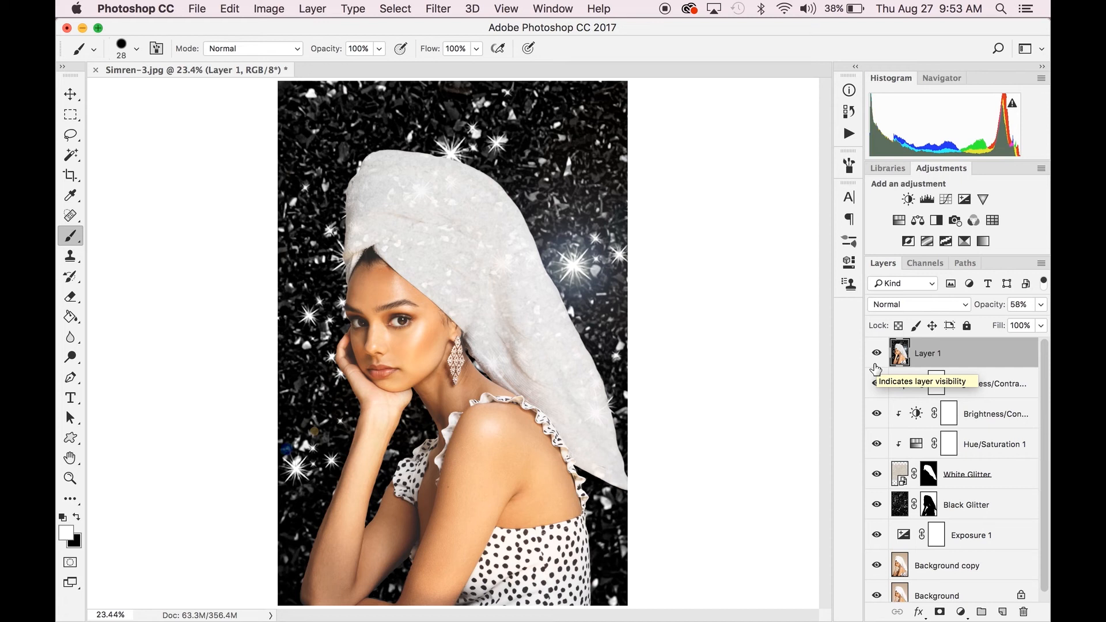
pyautogui.click(877, 355)
pyautogui.click(877, 357)
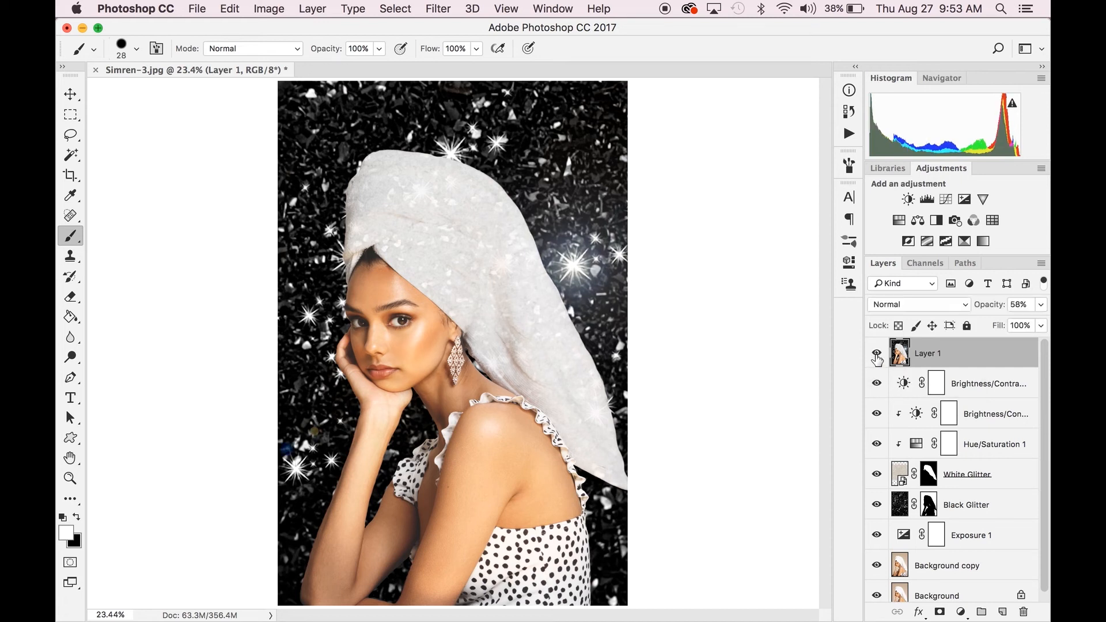
pyautogui.click(877, 360)
pyautogui.click(878, 362)
# Set the flare layer's opacity to 47% and check the image with the layer hidden and shown
pyautogui.moveTo(995, 310); pyautogui.dragTo(983, 314)
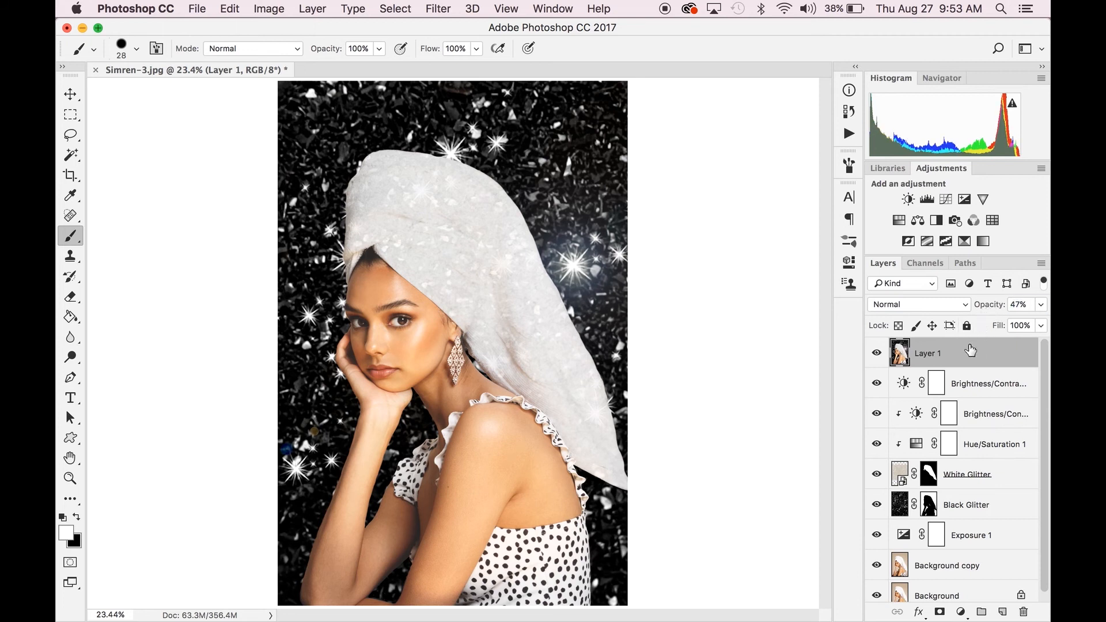
pyautogui.click(877, 357)
pyautogui.click(878, 358)
# Render a second 105mm Prime lens flare at 23% brightness on the woman's earring in the stamped layer
pyautogui.scroll(2, 526, 394)
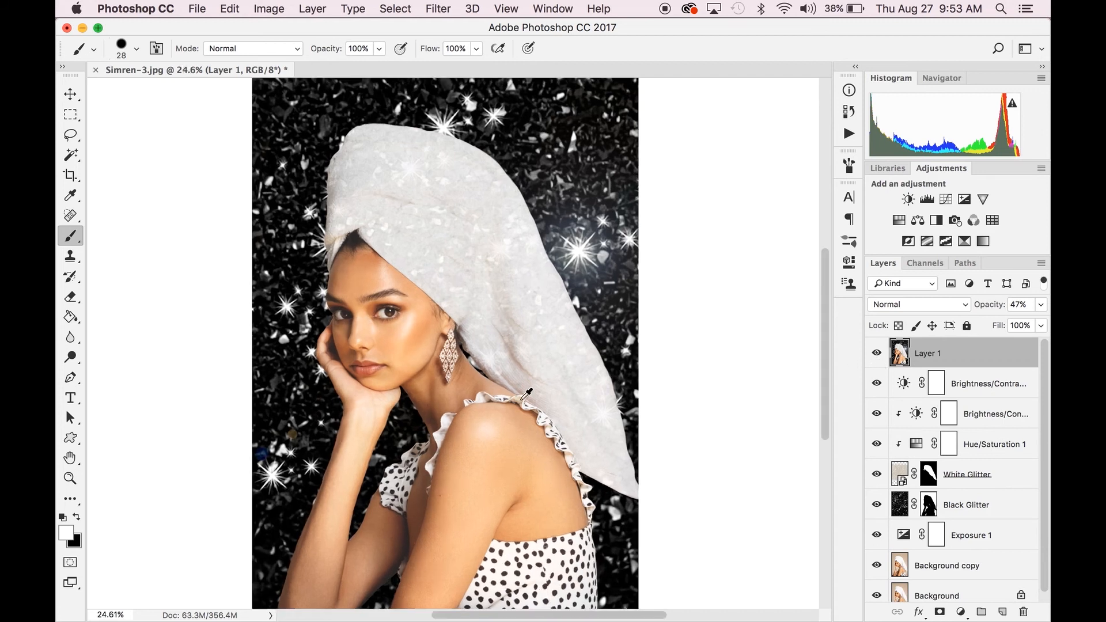
pyautogui.scroll(3, 526, 394)
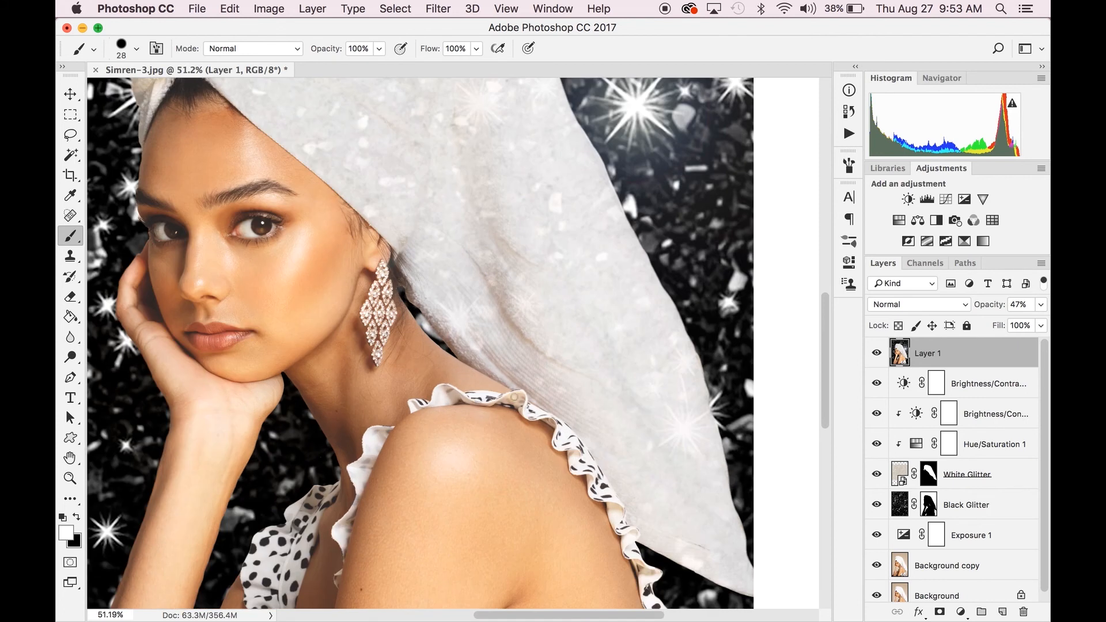
pyautogui.scroll(4, 431, 309)
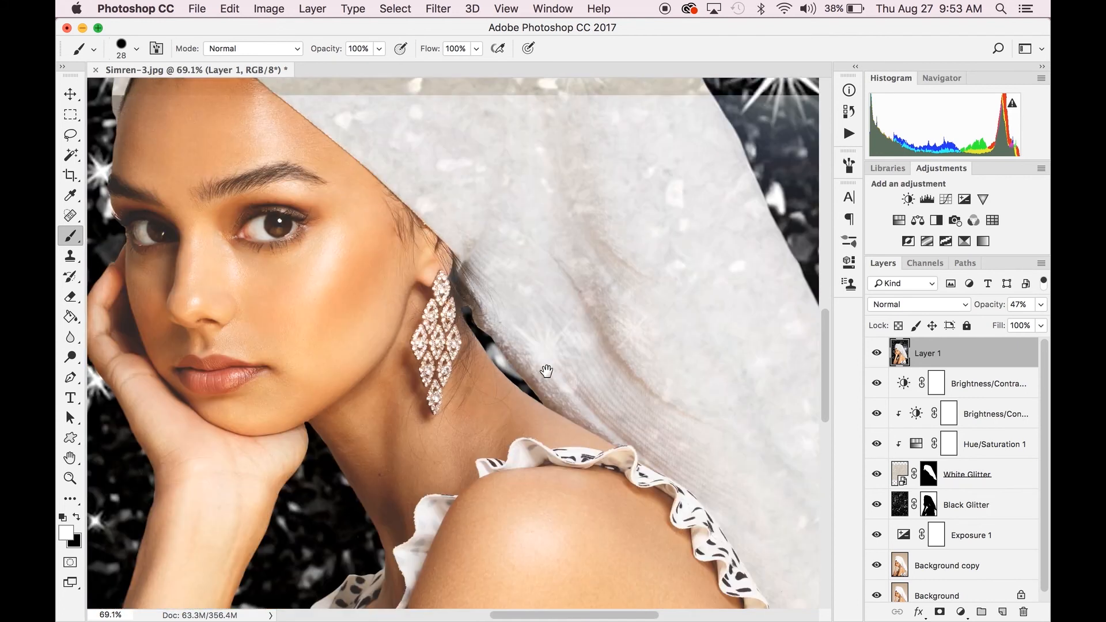
pyautogui.scroll(-1, 538, 354)
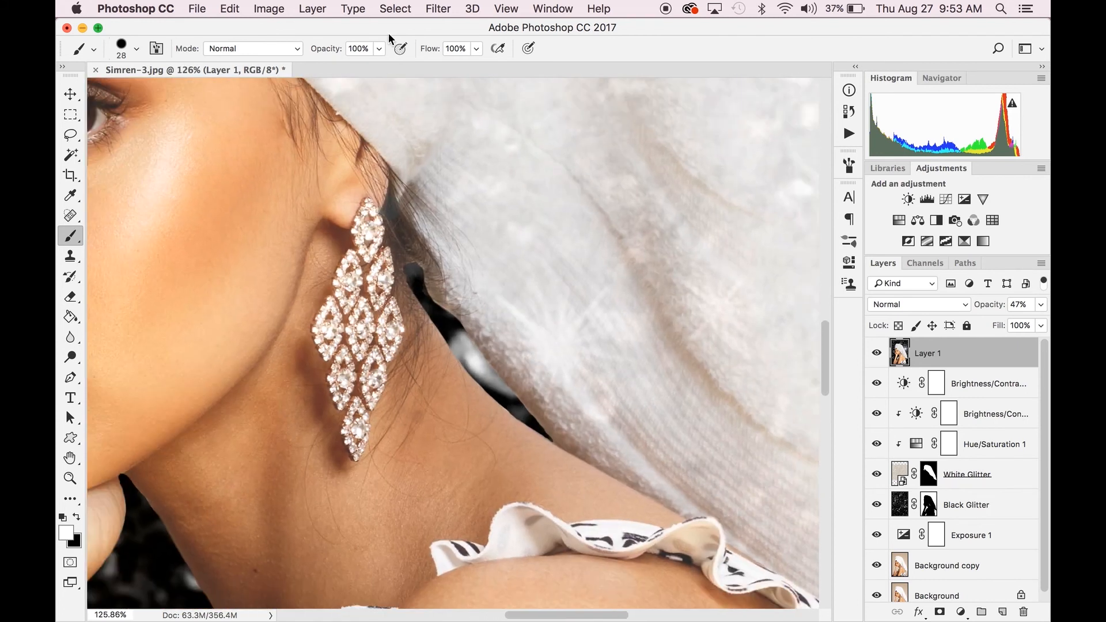
pyautogui.click(438, 8)
pyautogui.moveTo(582, 267)
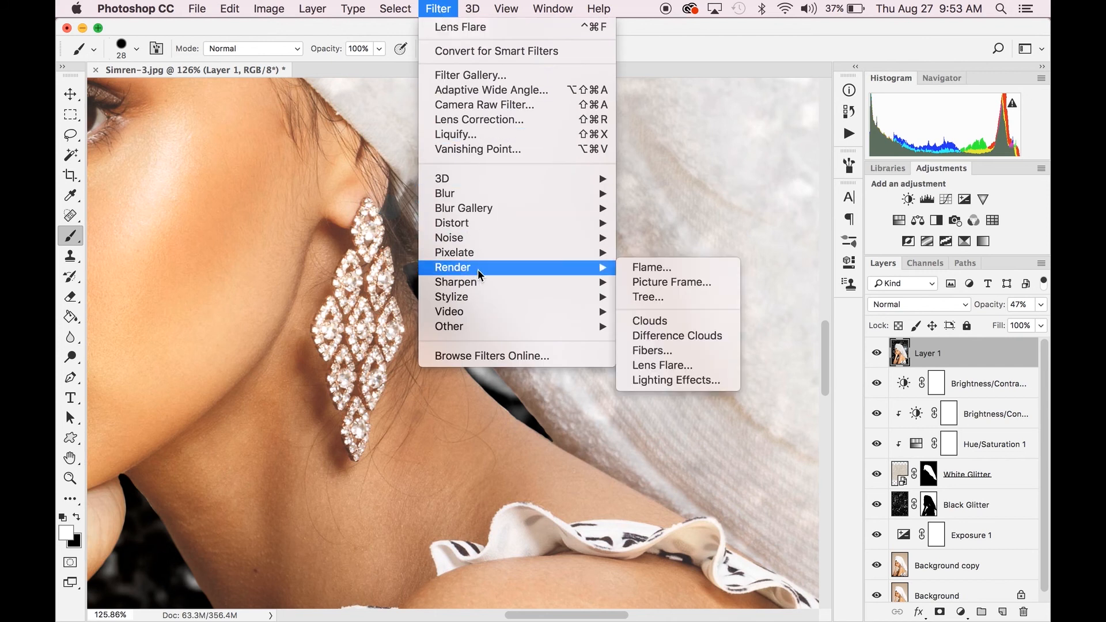
pyautogui.click(677, 366)
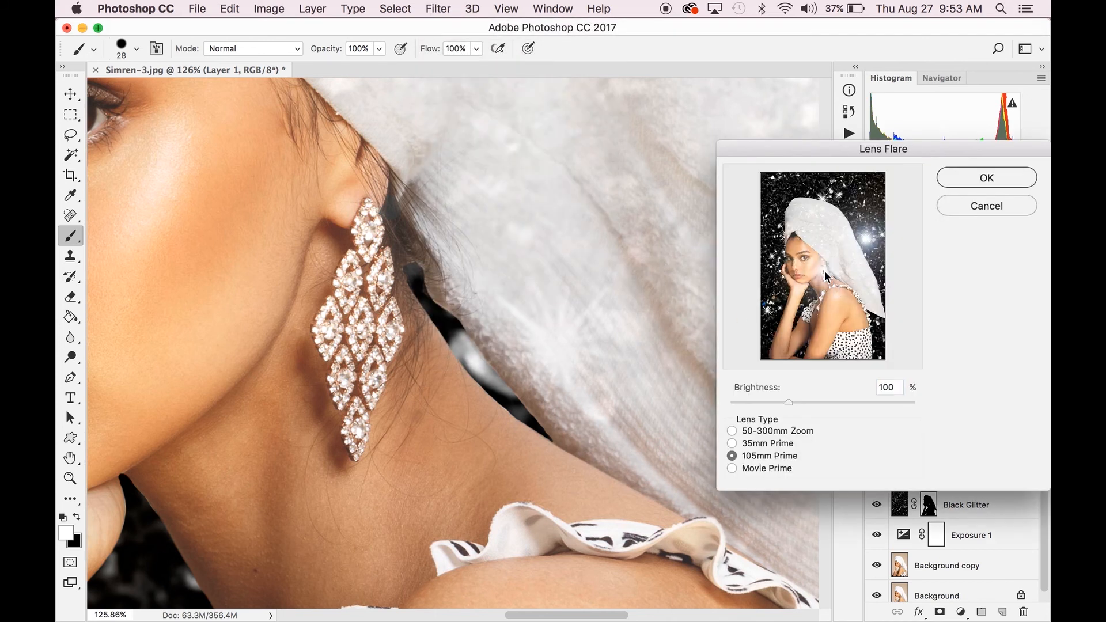
pyautogui.moveTo(789, 403); pyautogui.dragTo(744, 409)
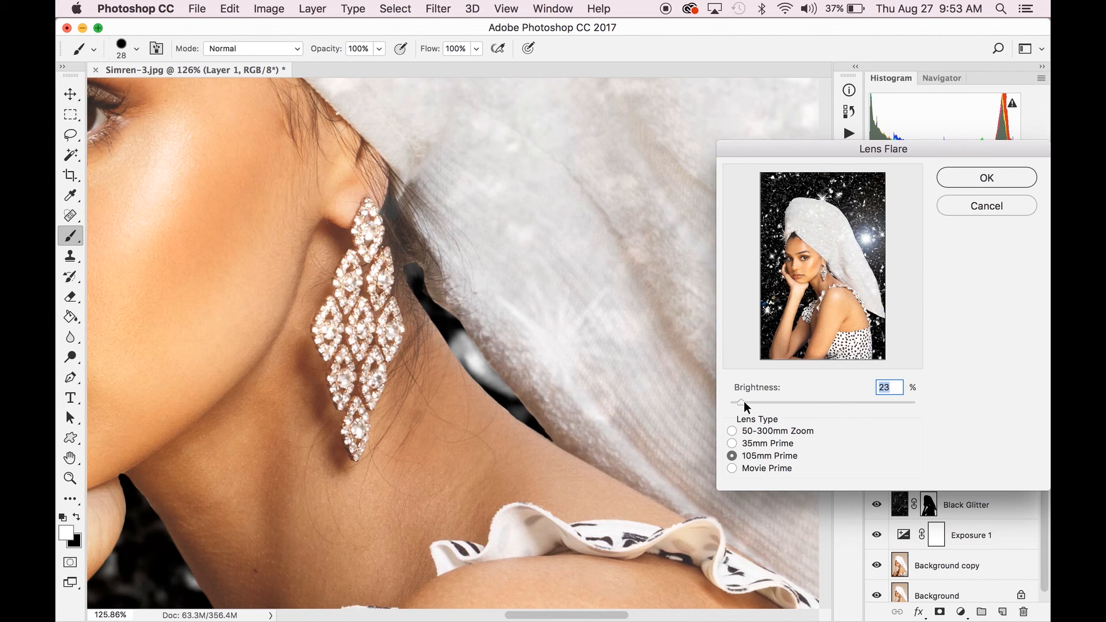
pyautogui.moveTo(823, 273); pyautogui.dragTo(822, 273)
pyautogui.click(961, 179)
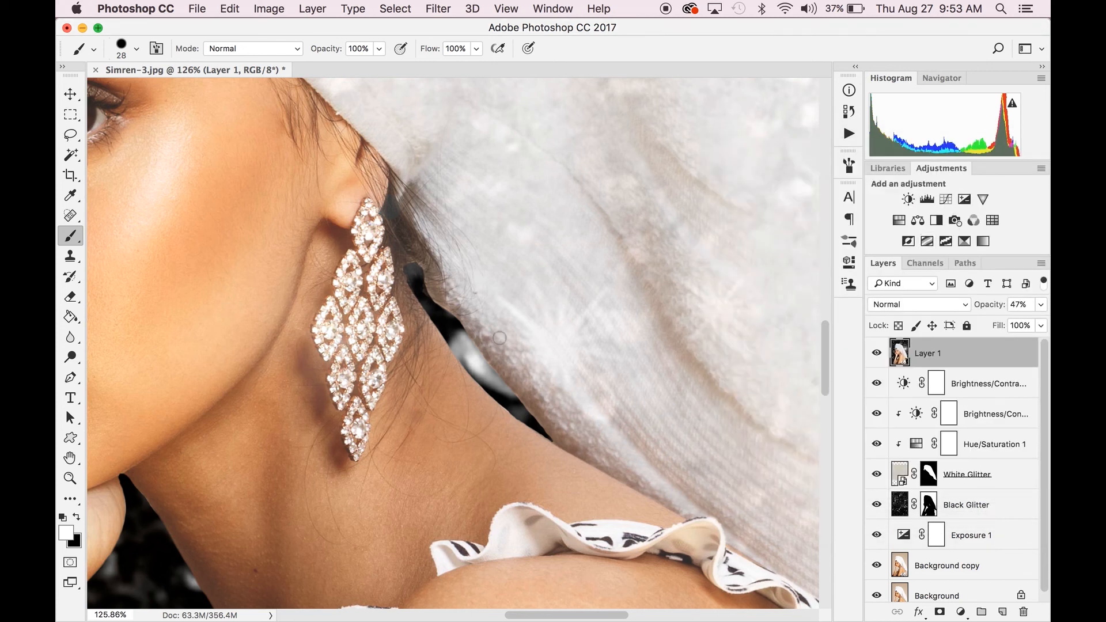
# Compare the full composite with the flare layer hidden and against the original Background photo alone
pyautogui.scroll(-8, 499, 338)
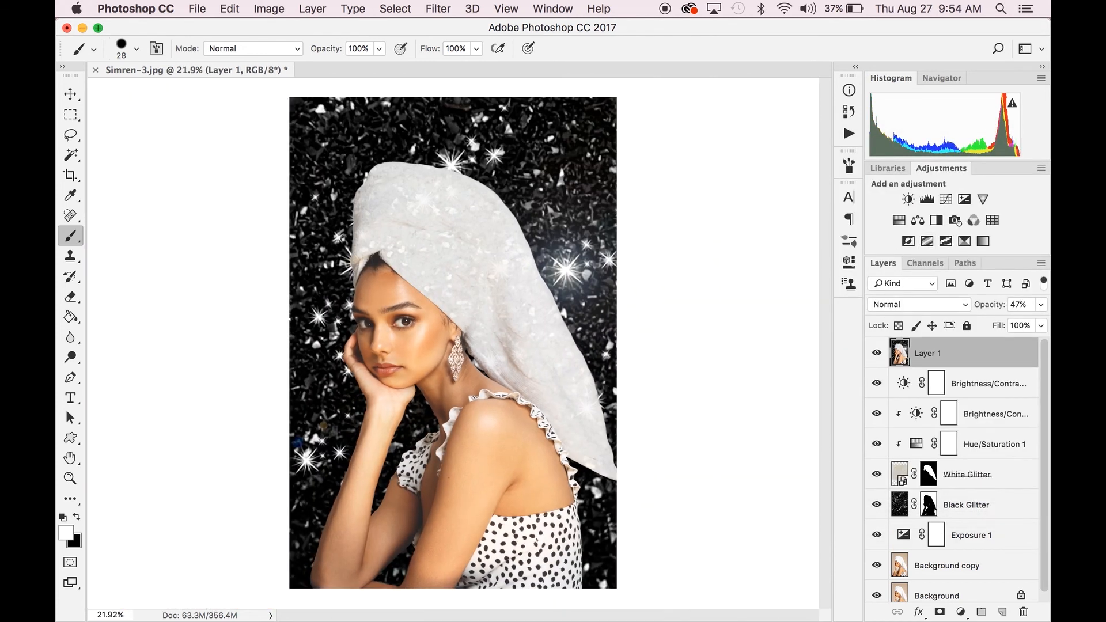
pyautogui.click(876, 355)
pyautogui.click(876, 355)
pyautogui.scroll(-1, 1043, 515)
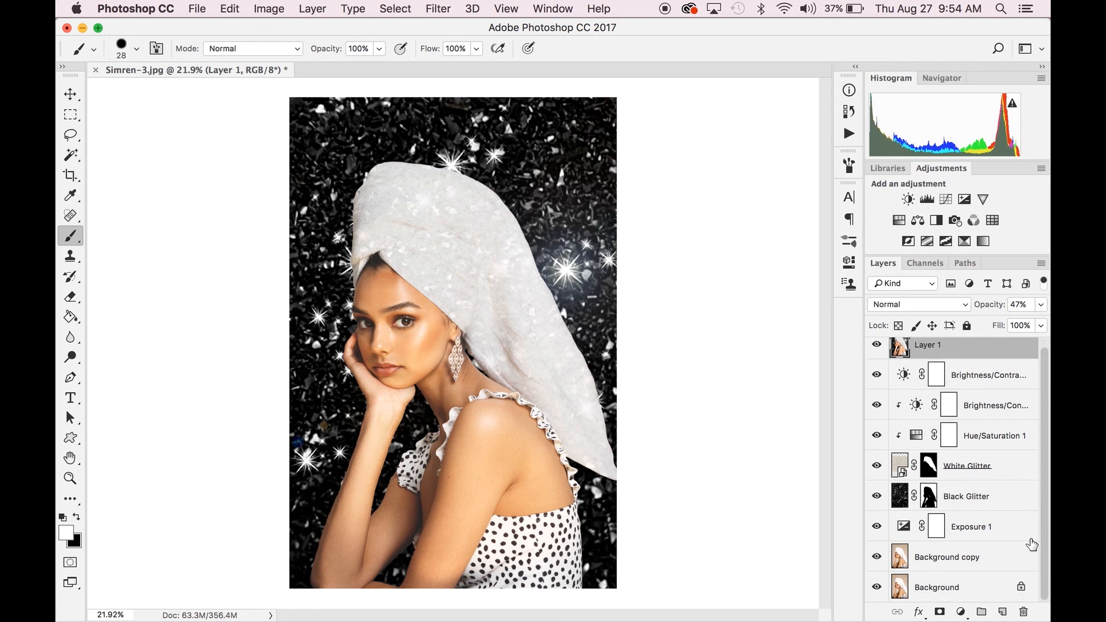
pyautogui.keyDown('alt'); pyautogui.click(877, 588); pyautogui.keyUp('alt')
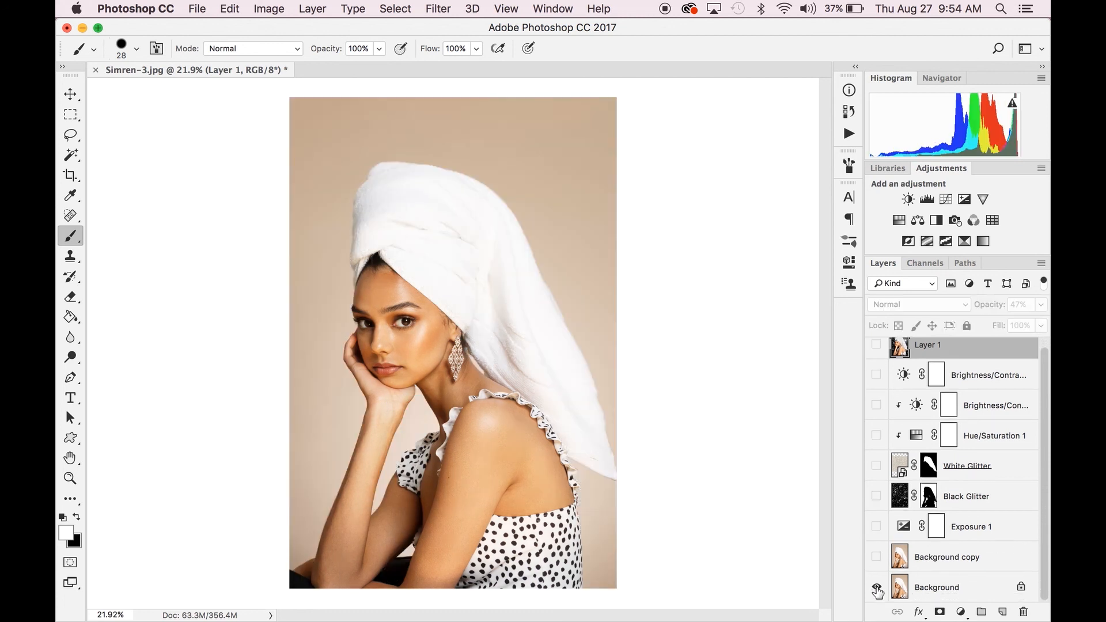
pyautogui.keyDown('alt'); pyautogui.click(876, 587); pyautogui.keyUp('alt')
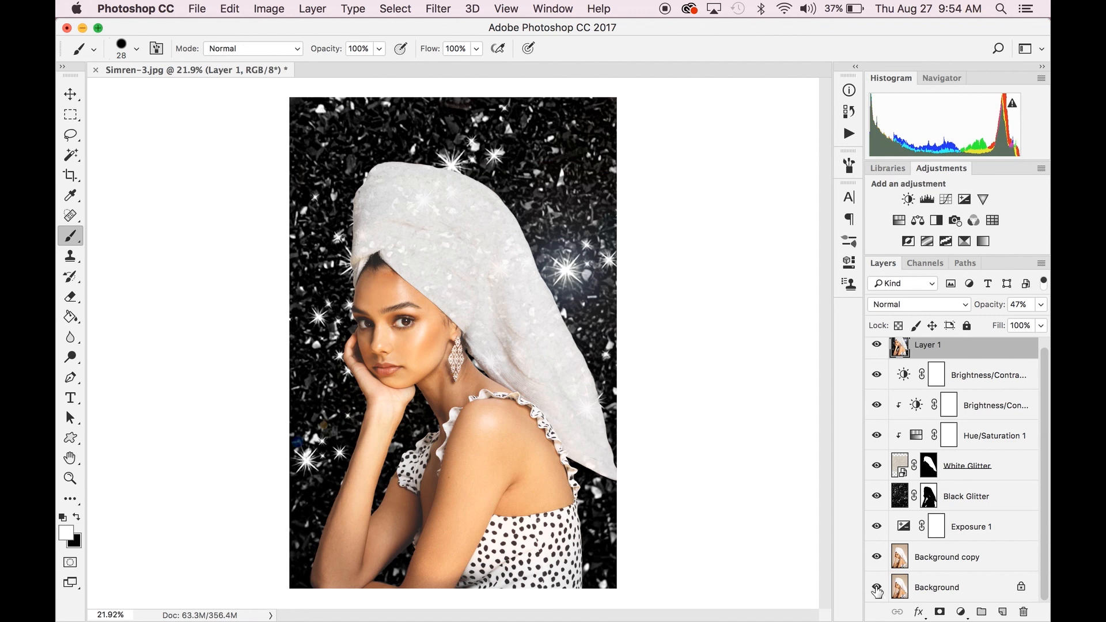
pyautogui.keyDown('alt'); pyautogui.click(876, 588); pyautogui.keyUp('alt')
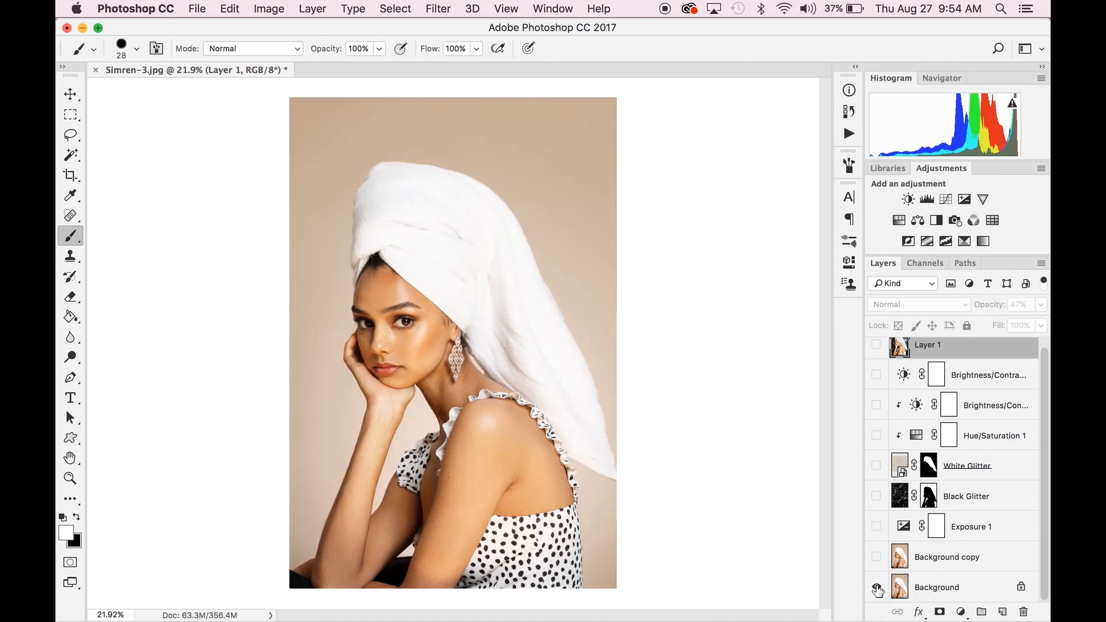
pyautogui.keyDown('alt'); pyautogui.click(876, 588); pyautogui.keyUp('alt')
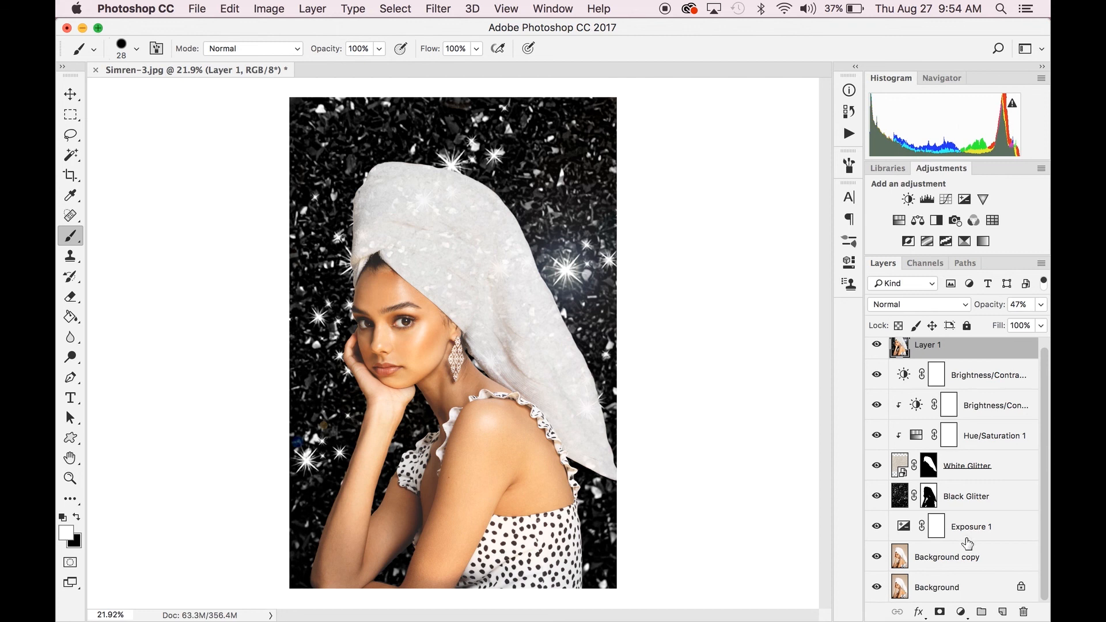